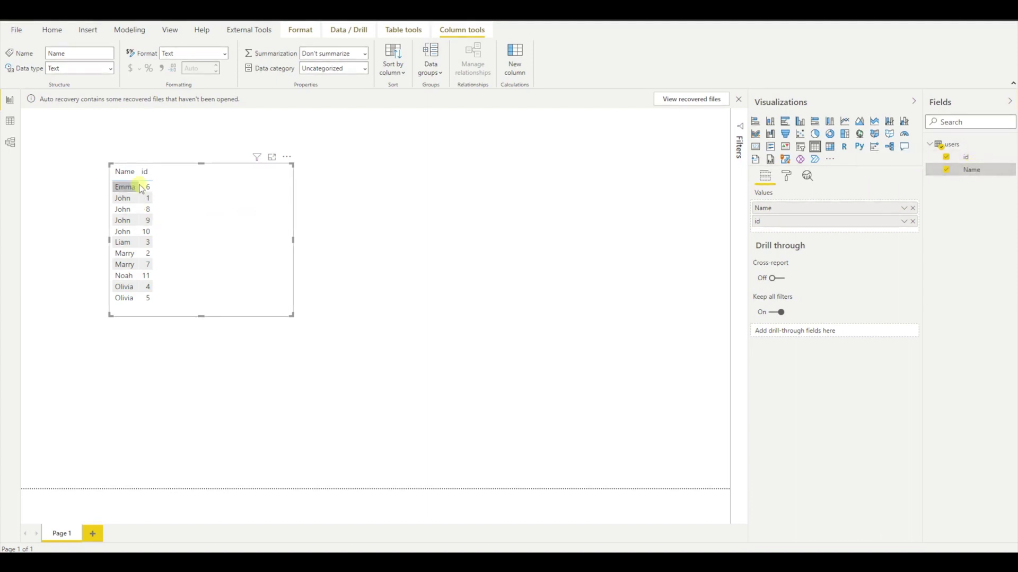
- Drag the Name column wider in the users table visual so the id values shift right
left_click_drag(142, 175, 157, 174)
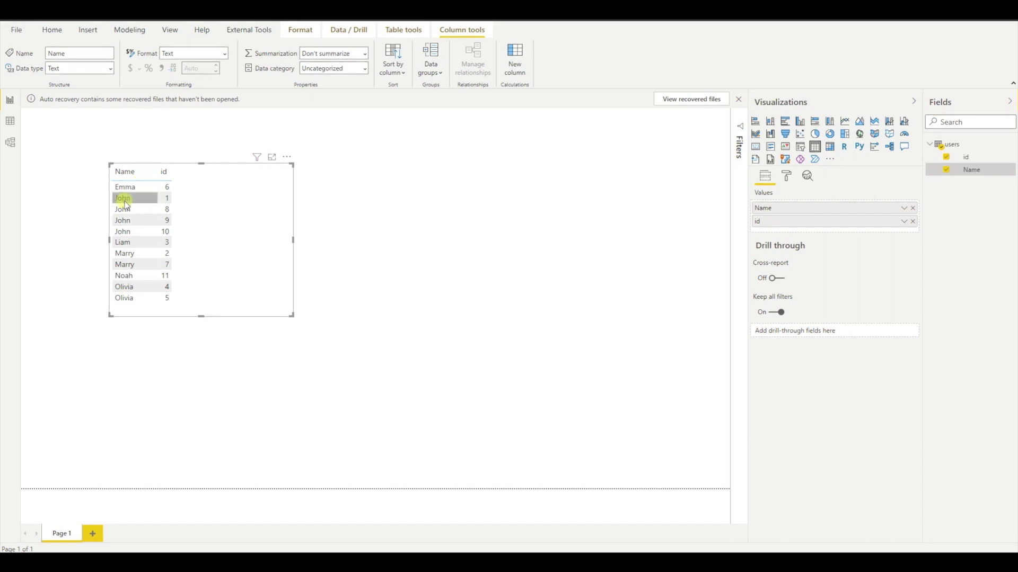
- Create a new measure in the users table
left_click(606, 177)
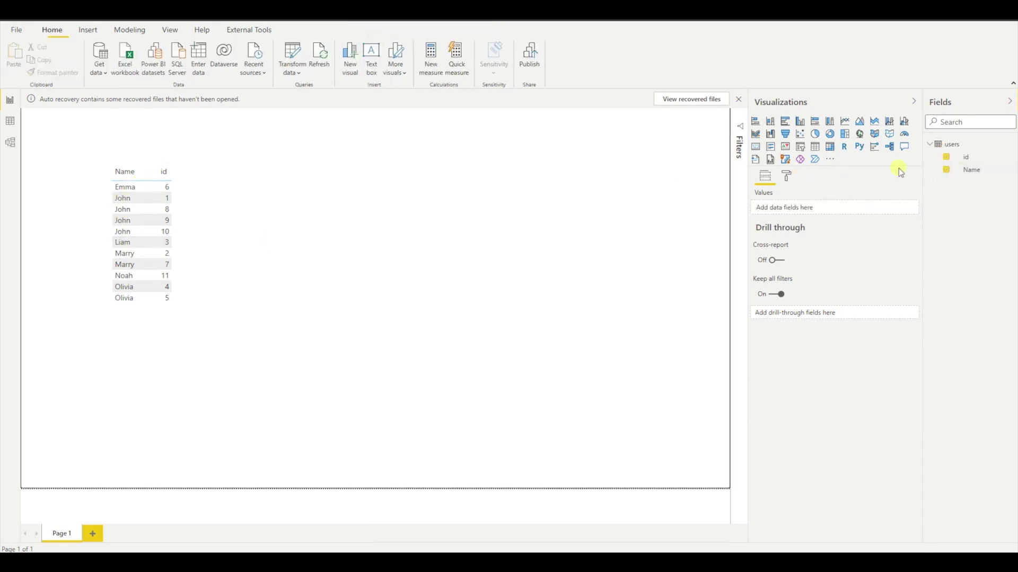
left_click(1009, 150)
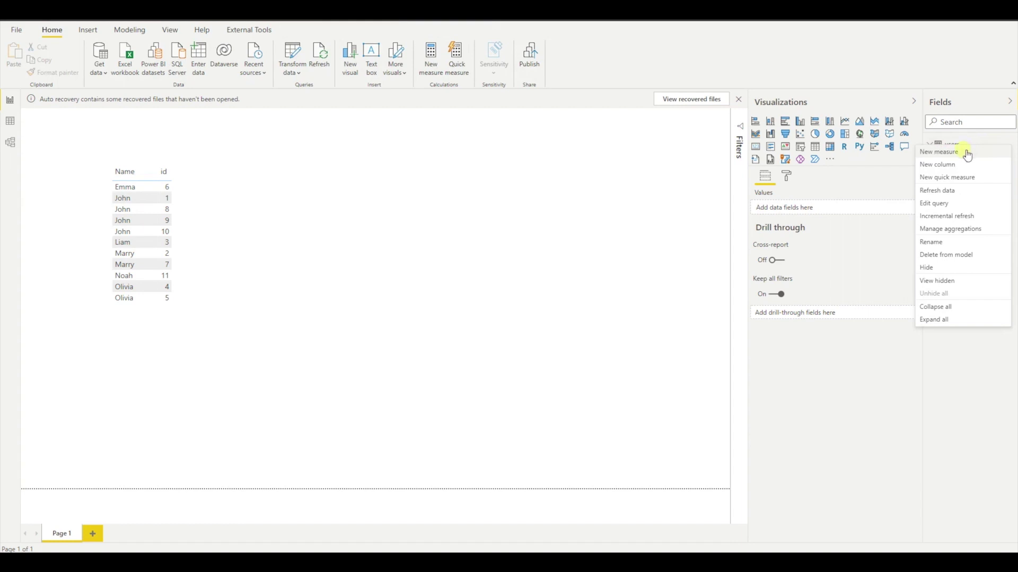
left_click(616, 129)
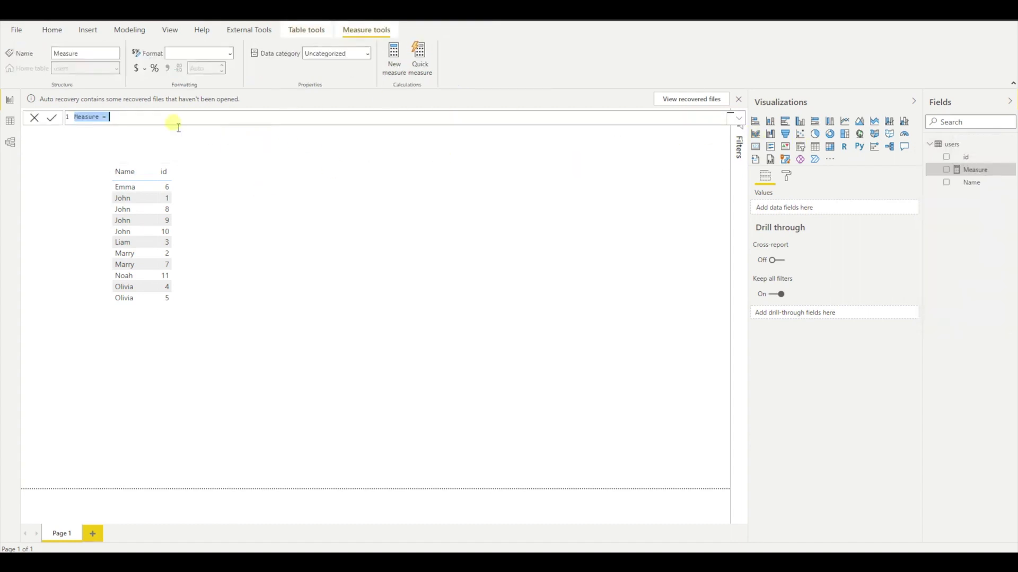
- Enter '# of duplicates = SUMMARIZE(users, users[Name]' as the measure formula
type("# of duplicates = S")
type("um")
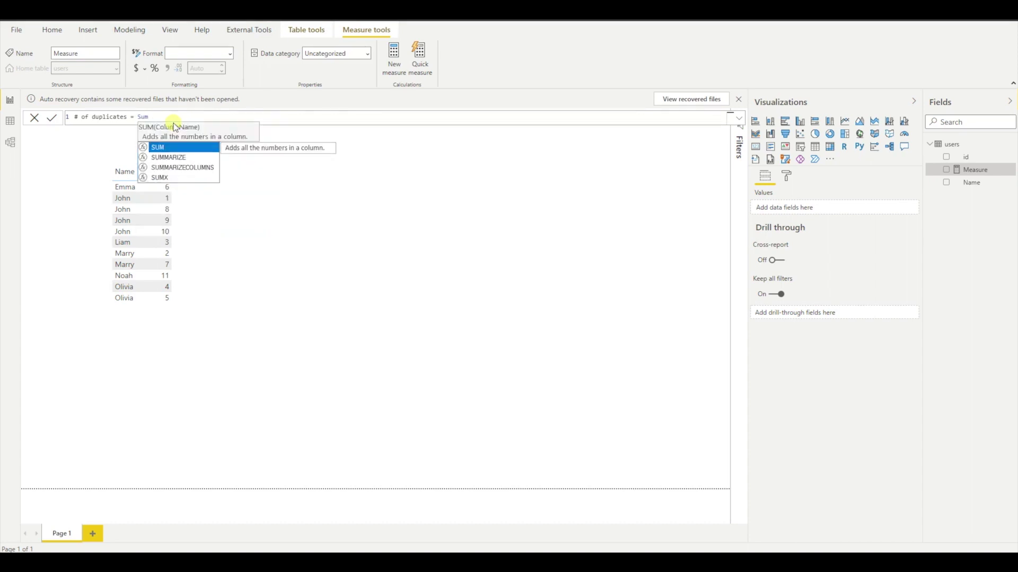
key("Down")
key("Tab")
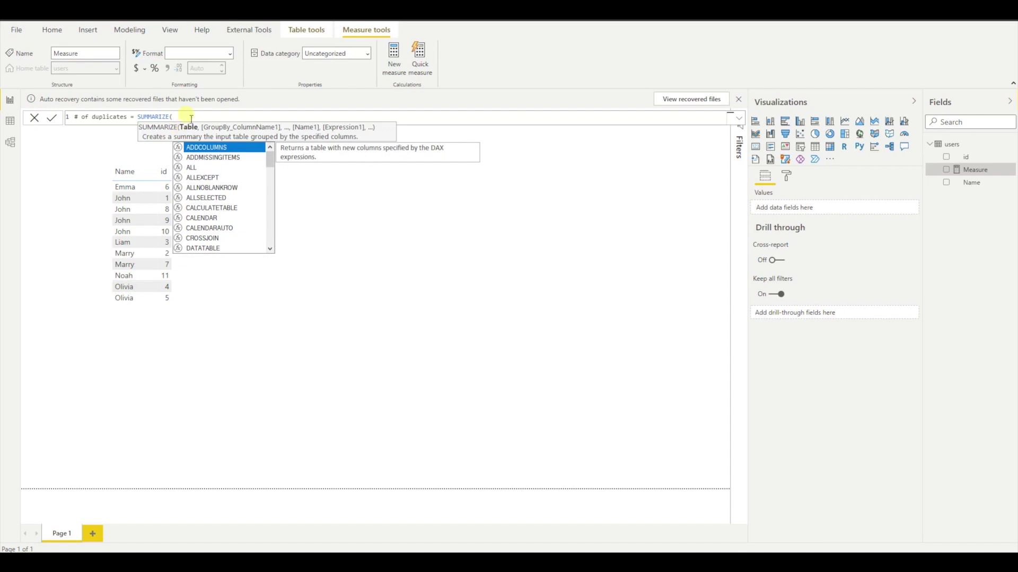
type("users")
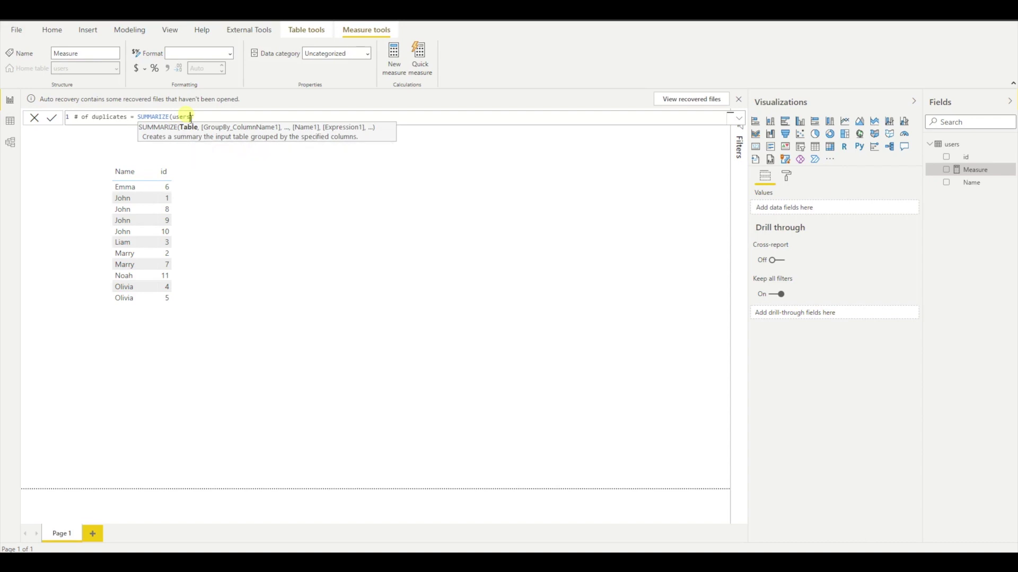
type(",")
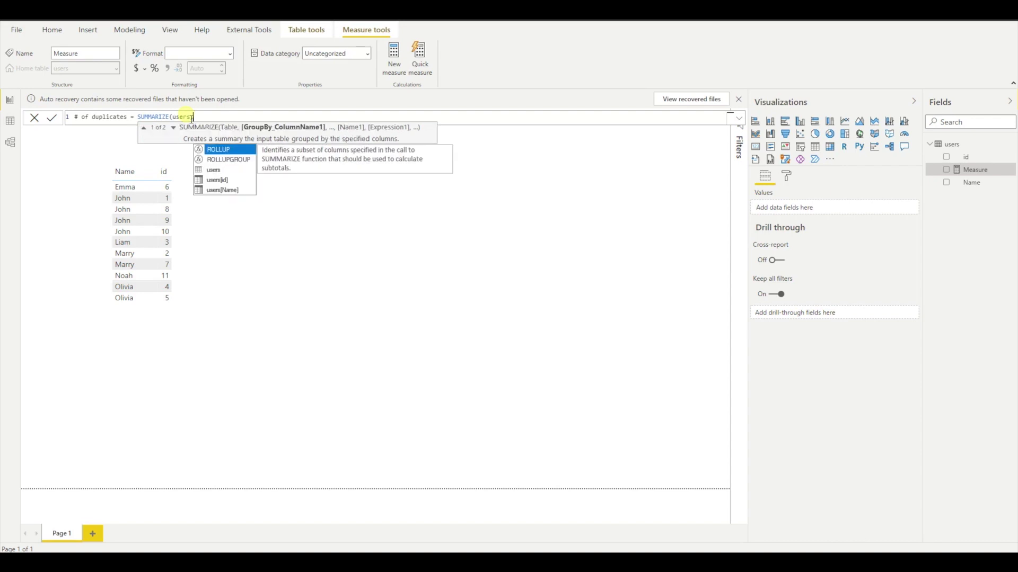
key("Down")
key("Down")
key("Down")
key("Down")
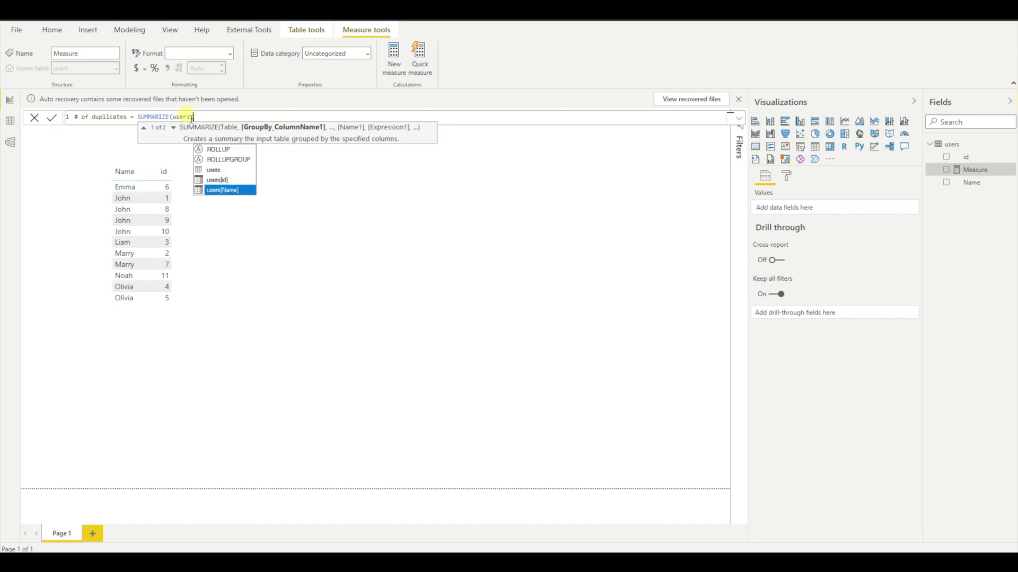
key("Tab")
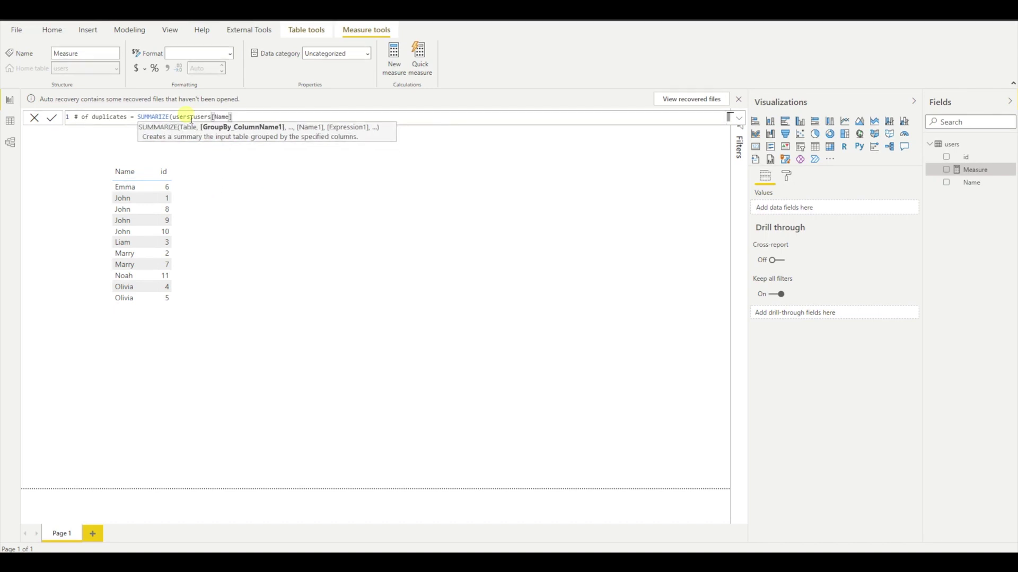
- Add , "Total", COUNT(users[Name]) to the SUMMARIZE call and close the parentheses
type(",")
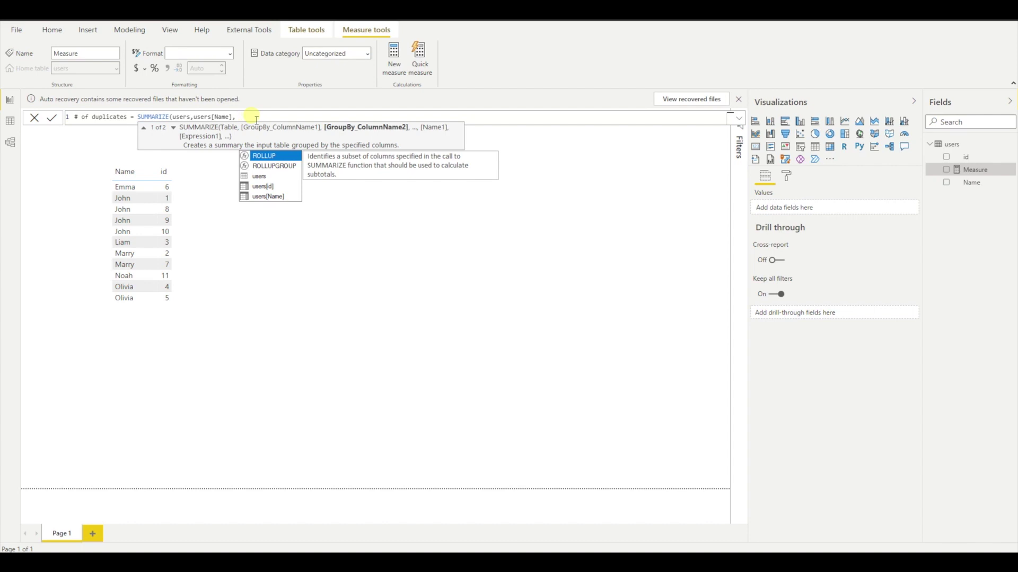
type("RO")
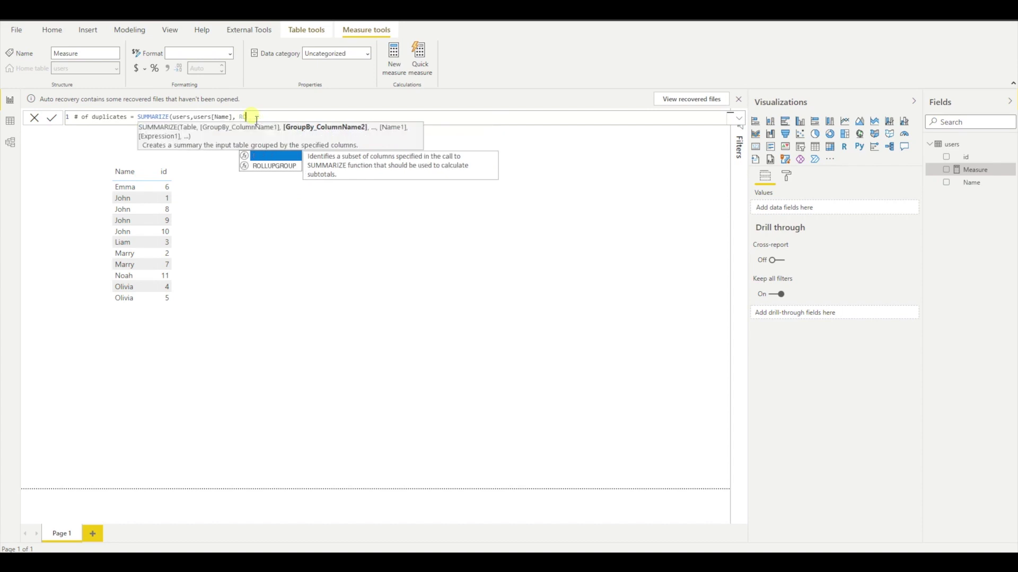
key("BackSpace")
key("BackSpace")
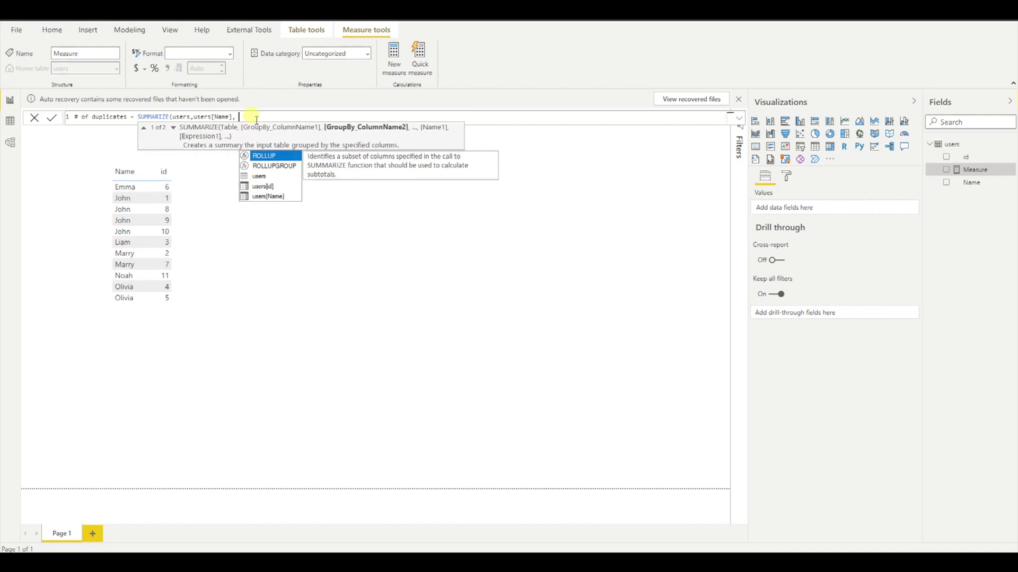
type("\"")
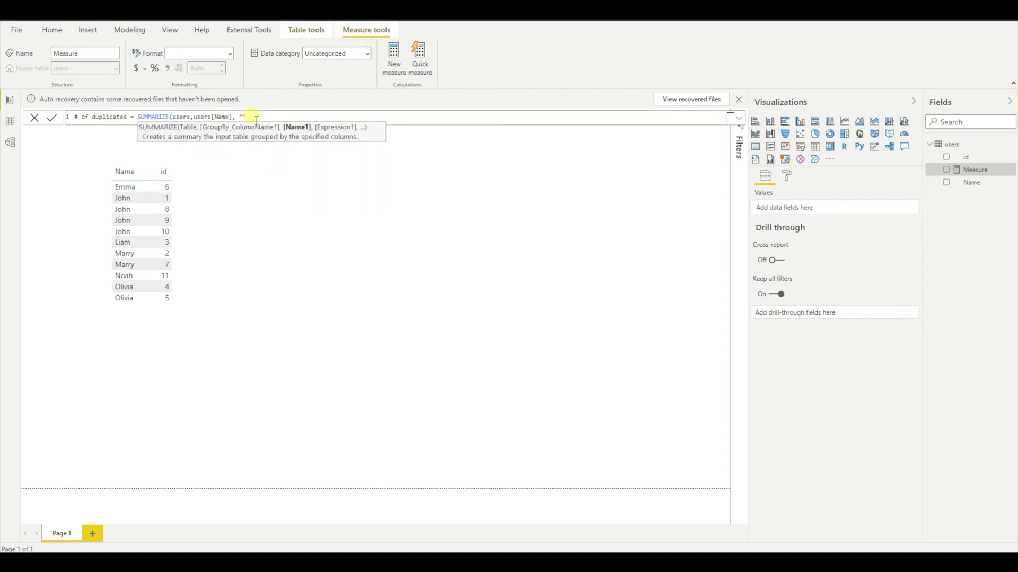
type("Total\", count")
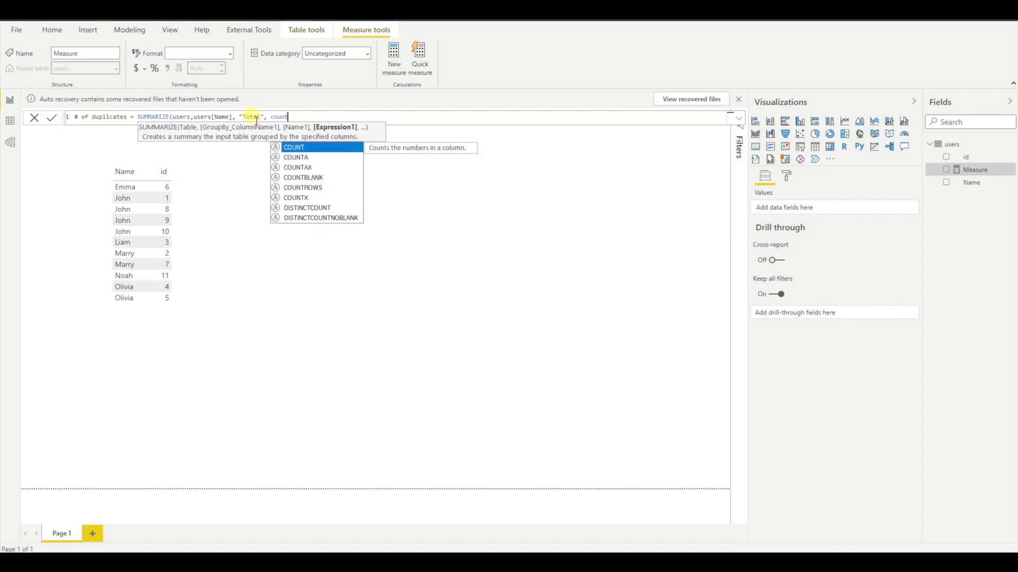
key("Tab")
key("Down")
key("Down")
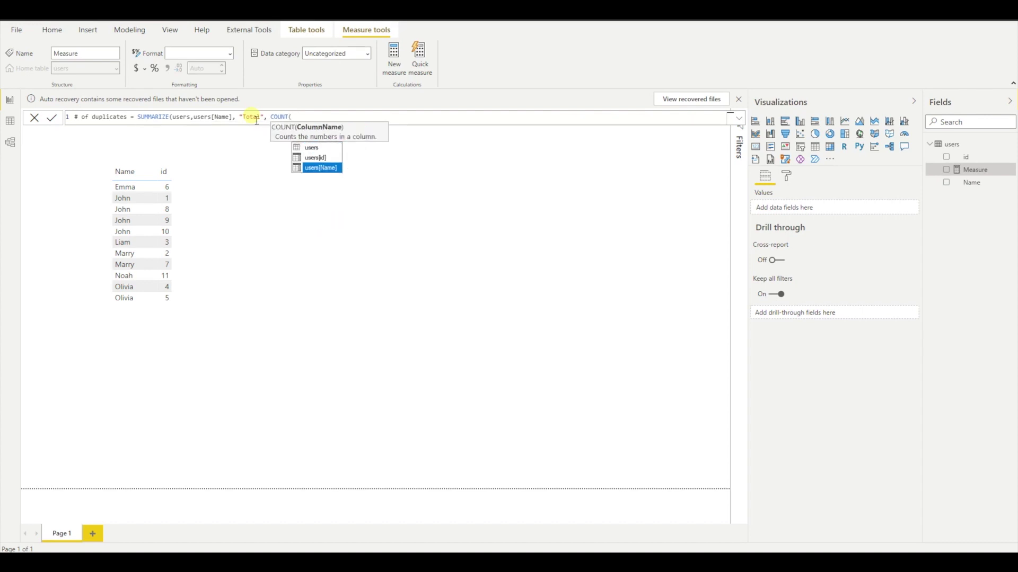
key("Tab")
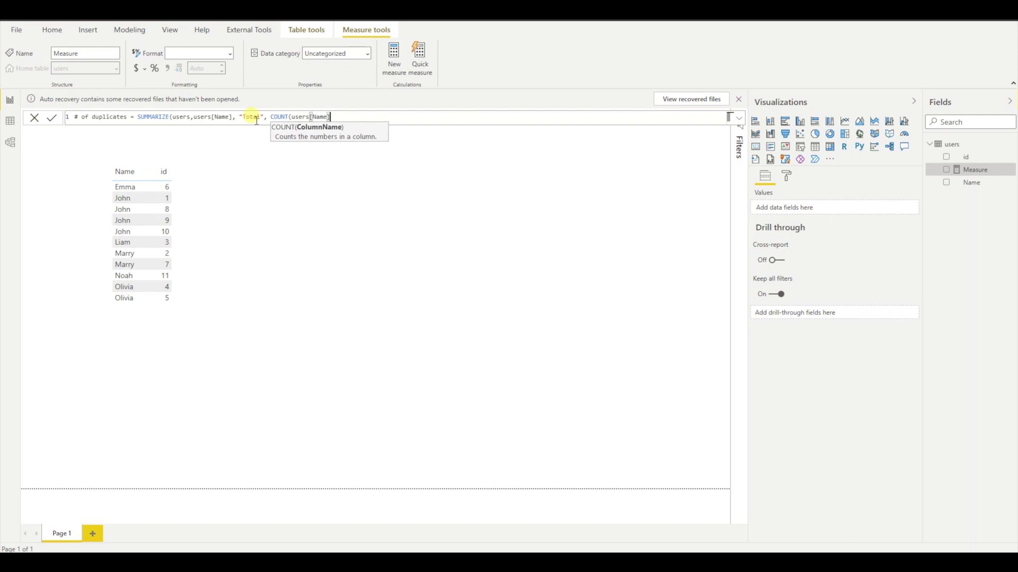
type(")")
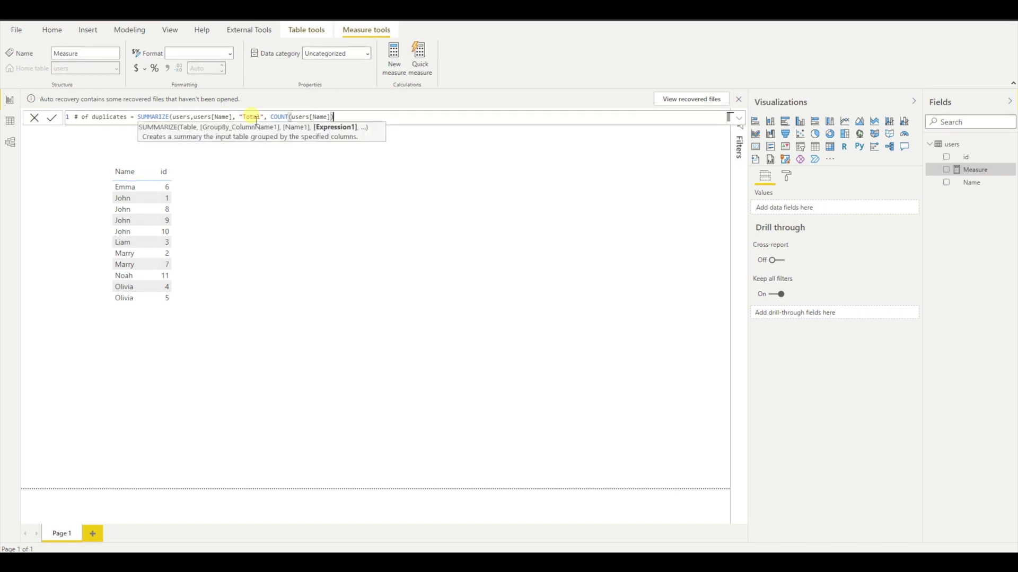
type(")")
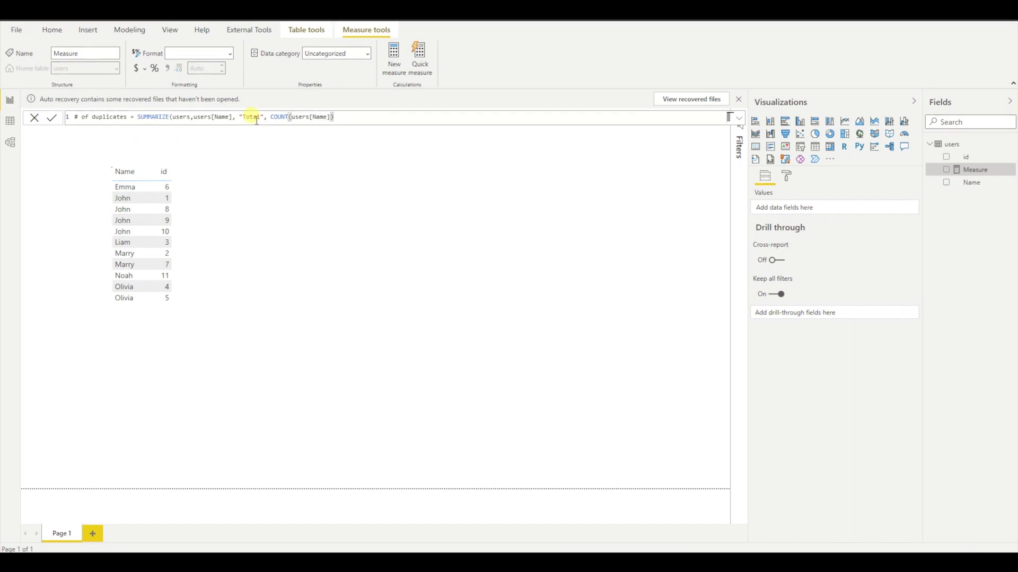
- Commit the measure and select its whole SUMMARIZE formula for copying
key("Return")
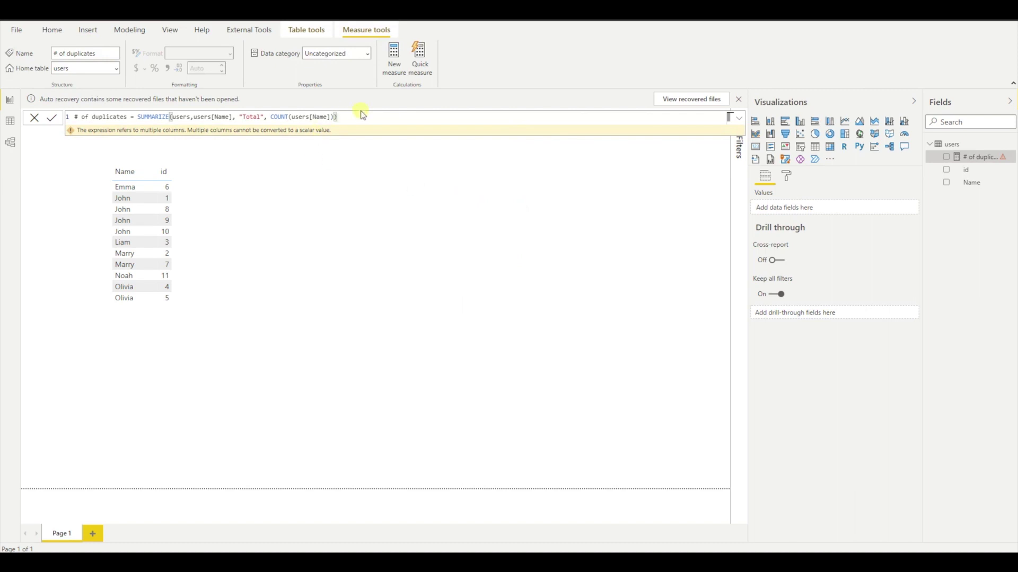
left_click_drag(352, 116, 31, 119)
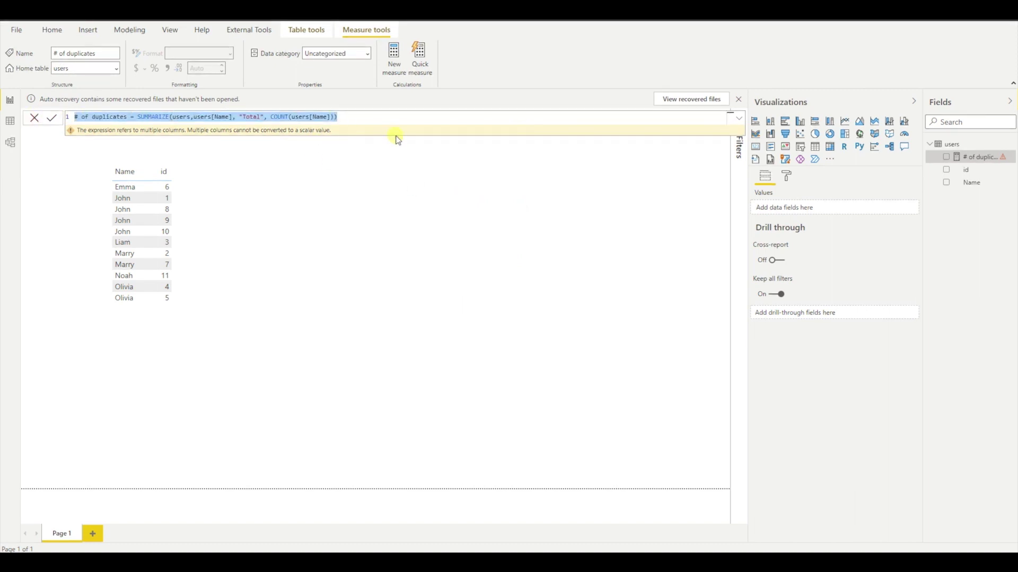
left_click(405, 152)
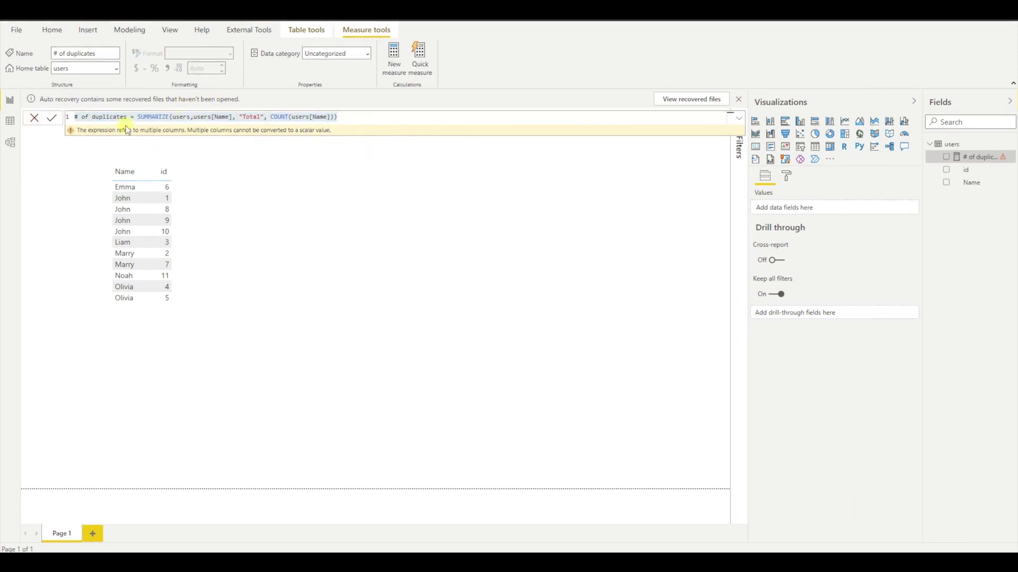
- Create a calculated table 'Table = SUMMARIZE(...)' from the pasted formula in Data view
left_click(10, 121)
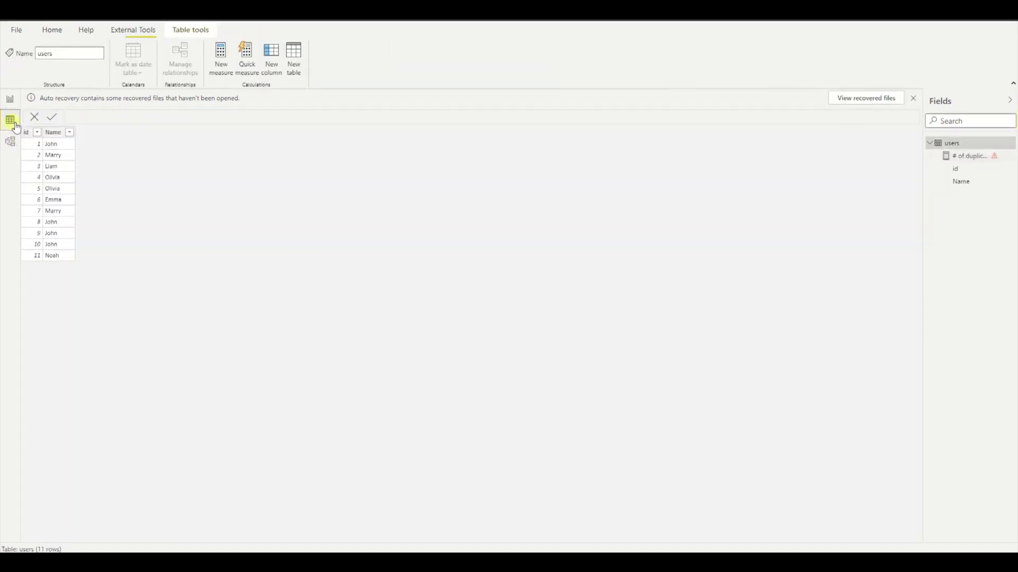
left_click(294, 57)
left_click(109, 123)
type("# duplicates = SUMMARIZE(users,users[Name], \"Total\", COUNT(users[Name]))")
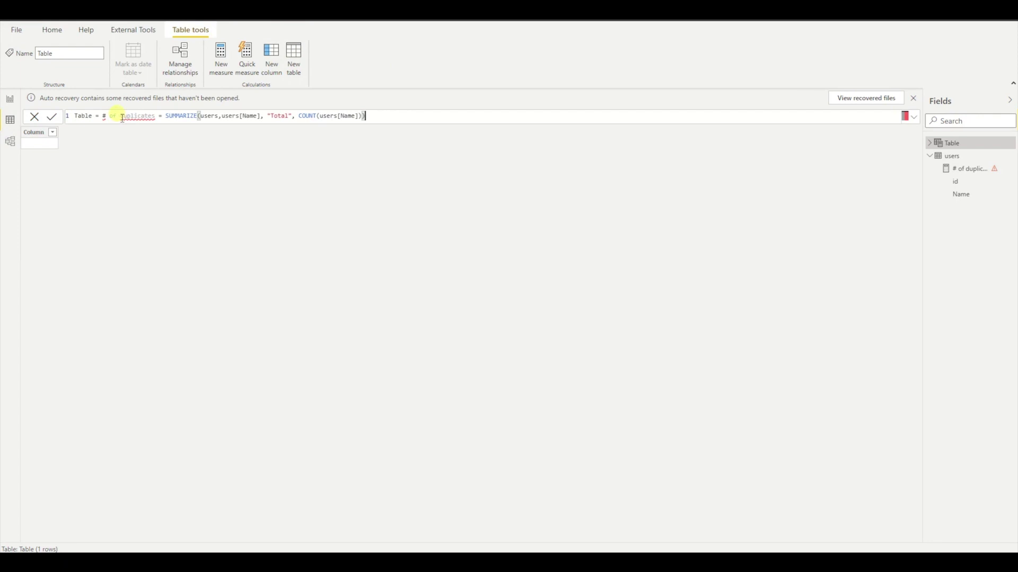
left_click_drag(155, 116, 105, 116)
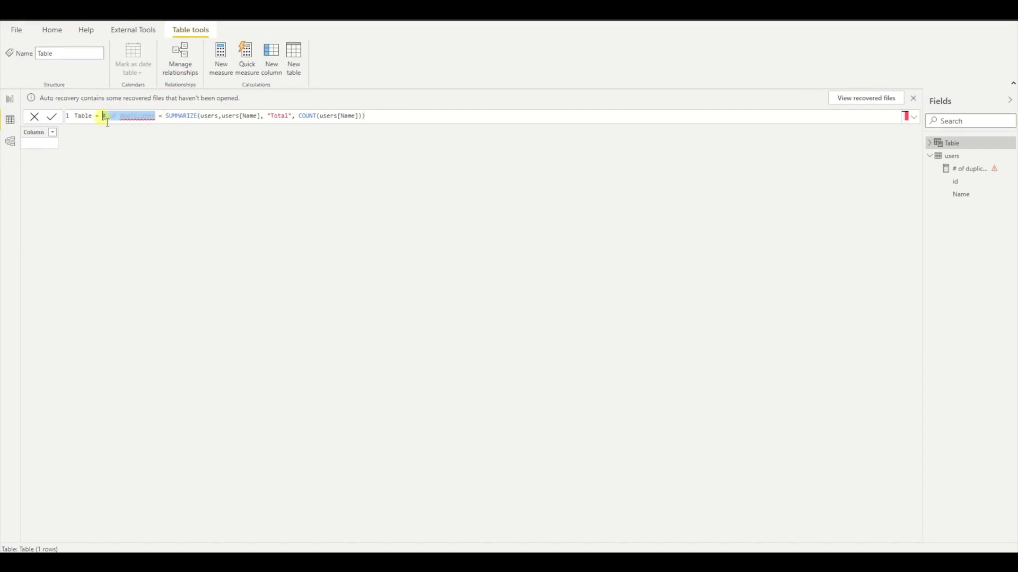
key("BackSpace")
key("BackSpace")
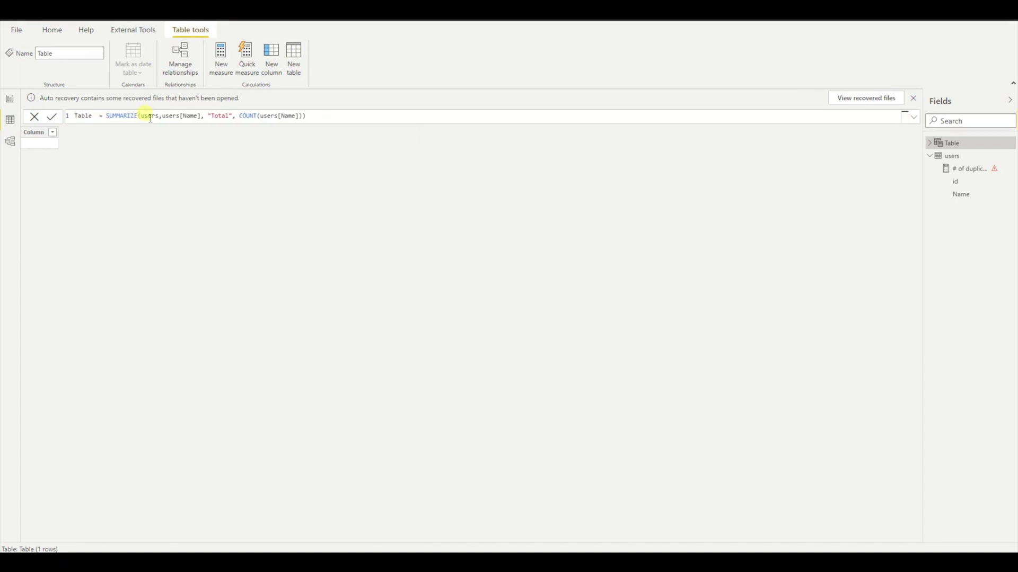
key("BackSpace")
key("Return")
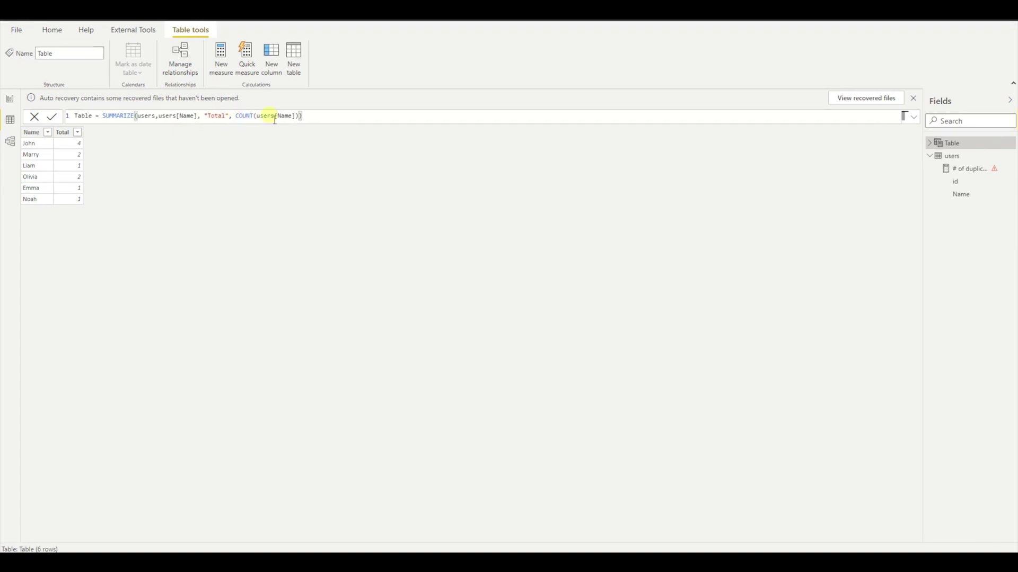
- Add a "distinct" column name argument before SUMMARIZE's closing parenthesis
key("Left")
key("Right")
key("Left")
type(", \"\"")
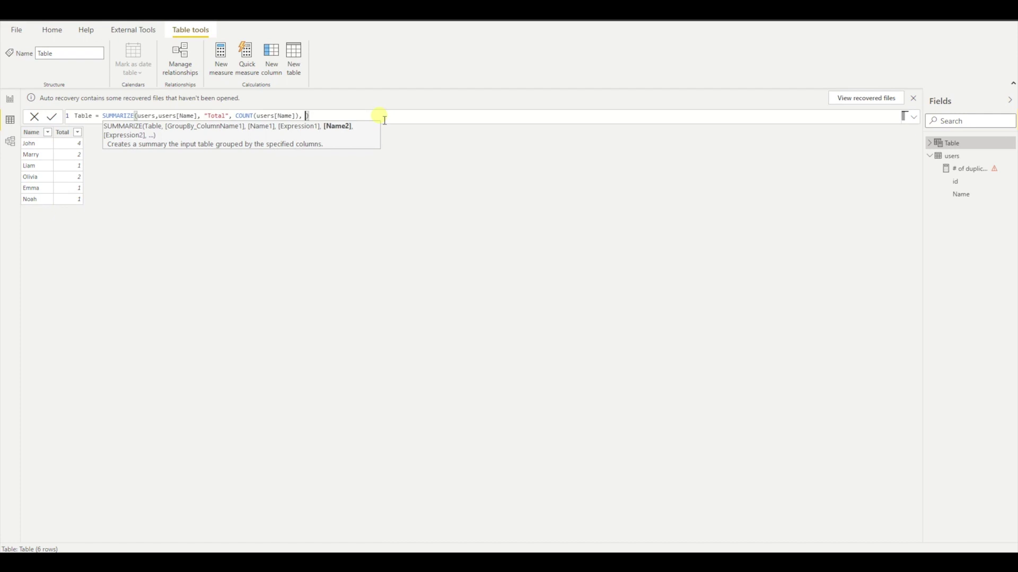
key("Left")
type("distinct")
key("Right")
- Define the distinct column as DISTINCTCOUNT(users[Name]) and commit the table formula
type(", ")
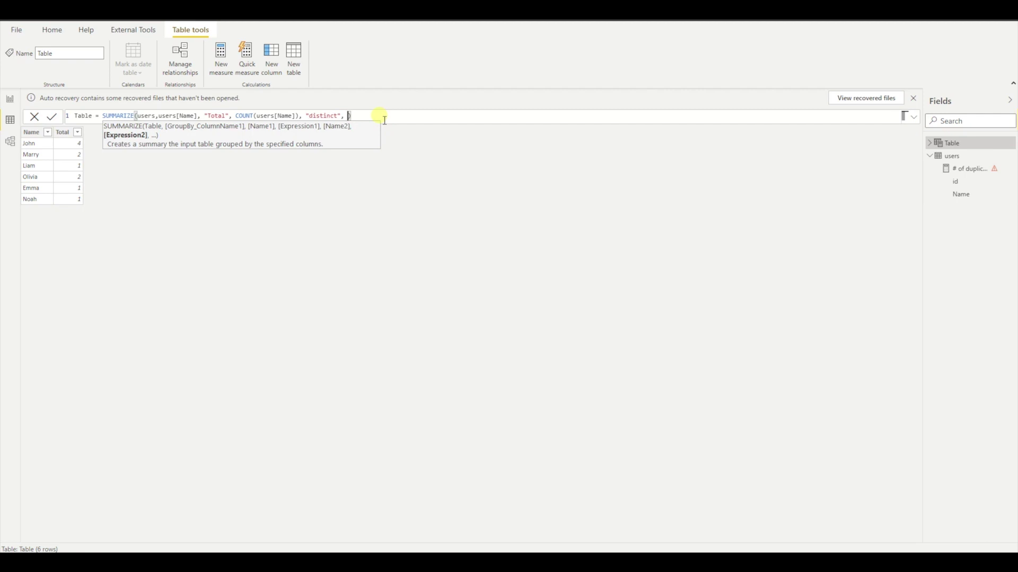
type("C")
key("BackSpace")
type("Dist")
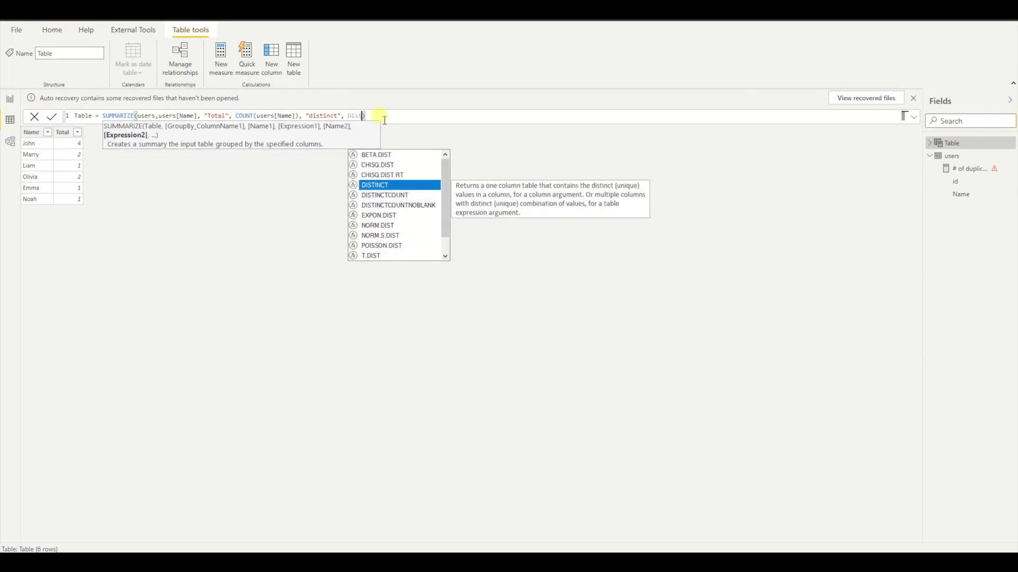
key("Down")
key("Tab")
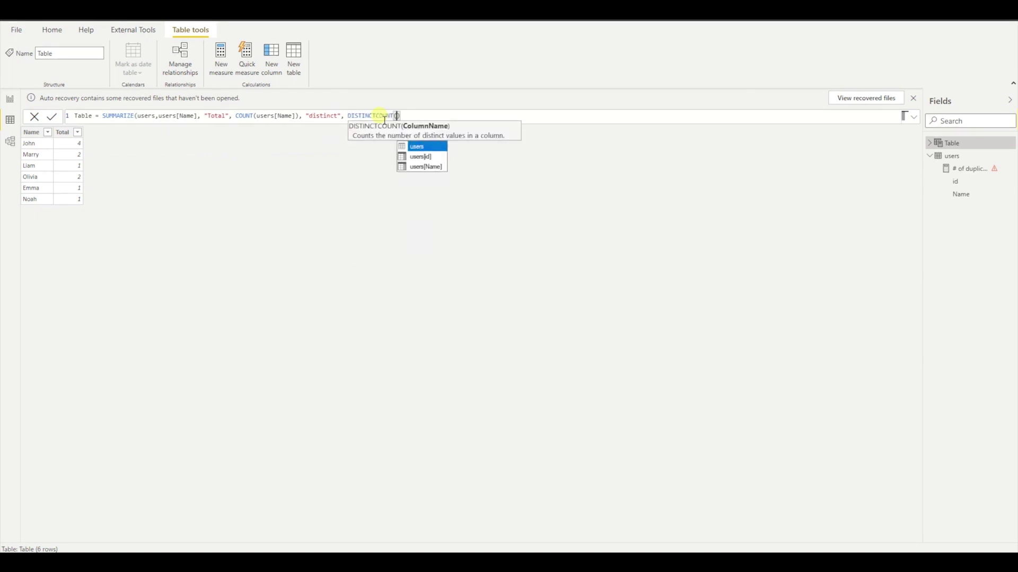
key("Down")
key("Down")
key("Tab")
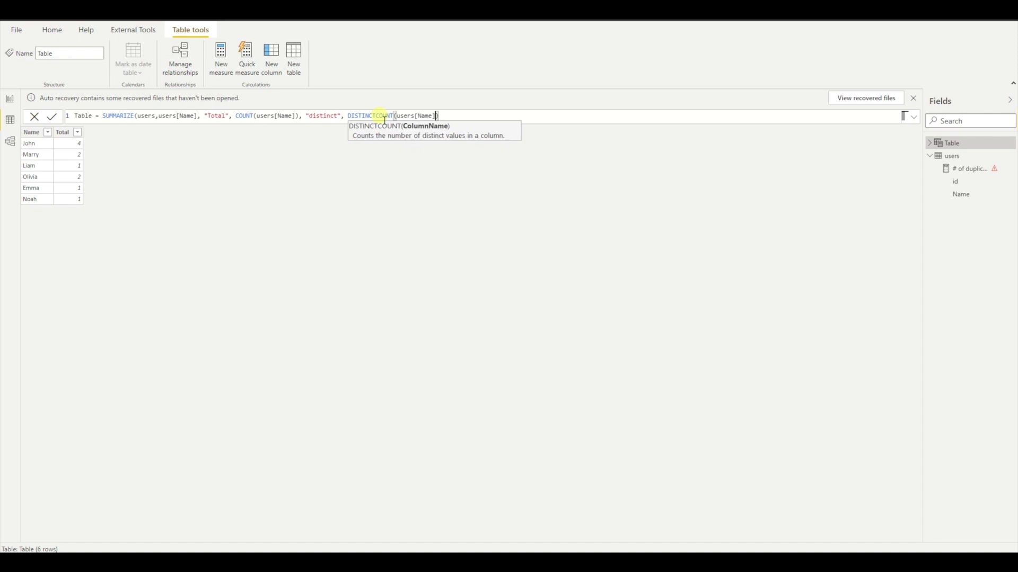
type(")")
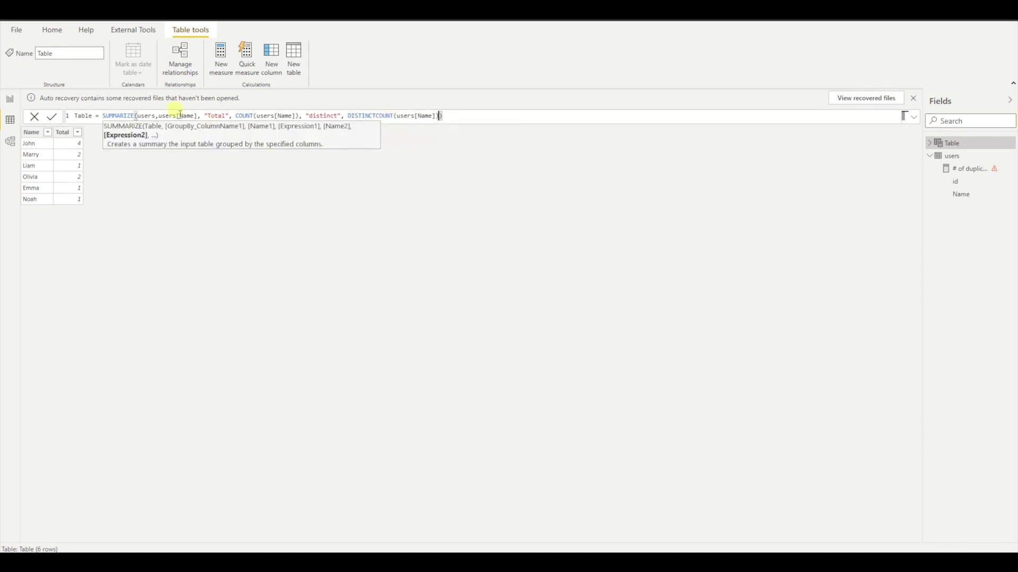
left_click(55, 118)
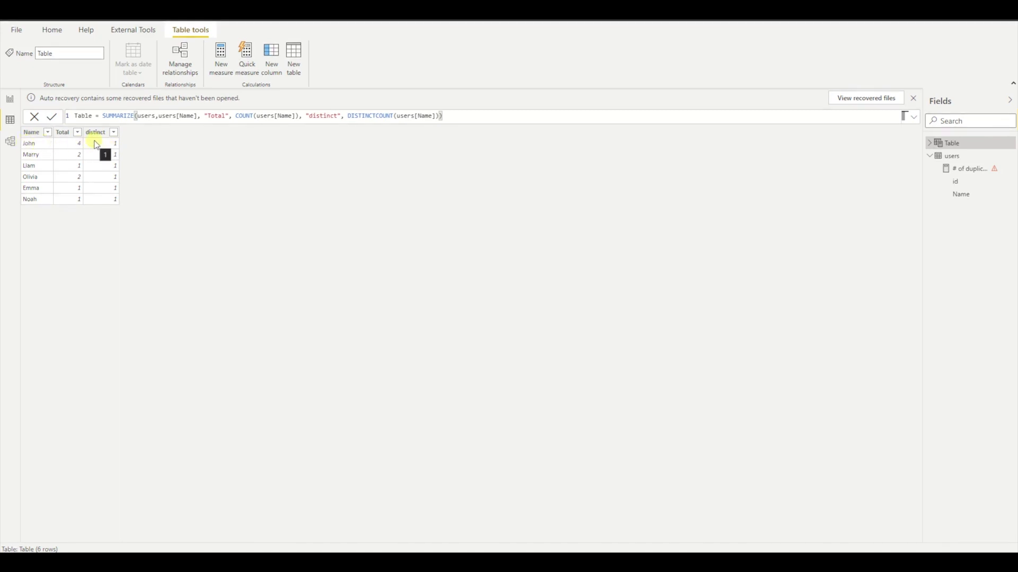
left_click(113, 193)
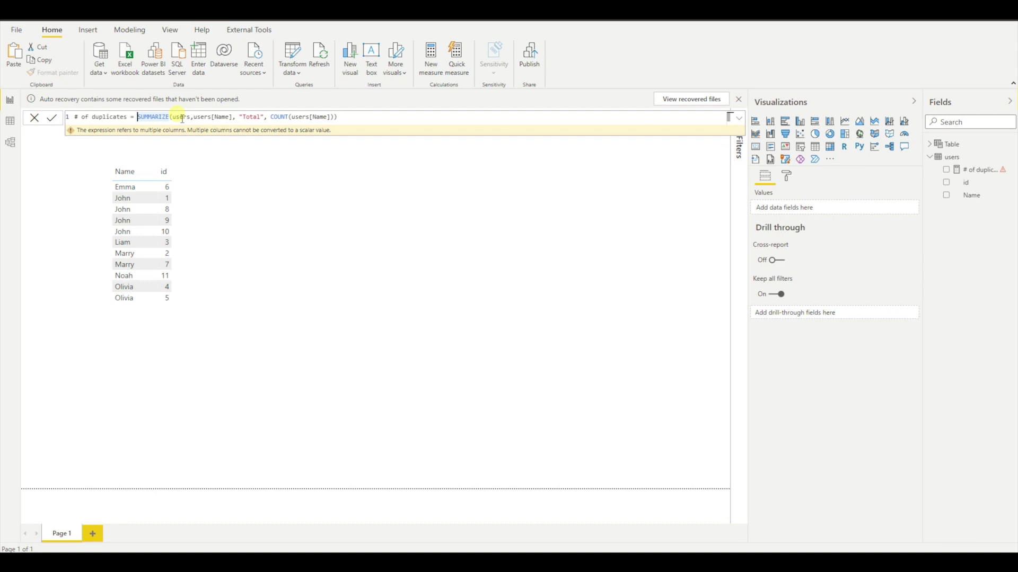
- Wrap the measure's SUMMARIZE in FILTER with the condition [Total] > 1
type("Fil")
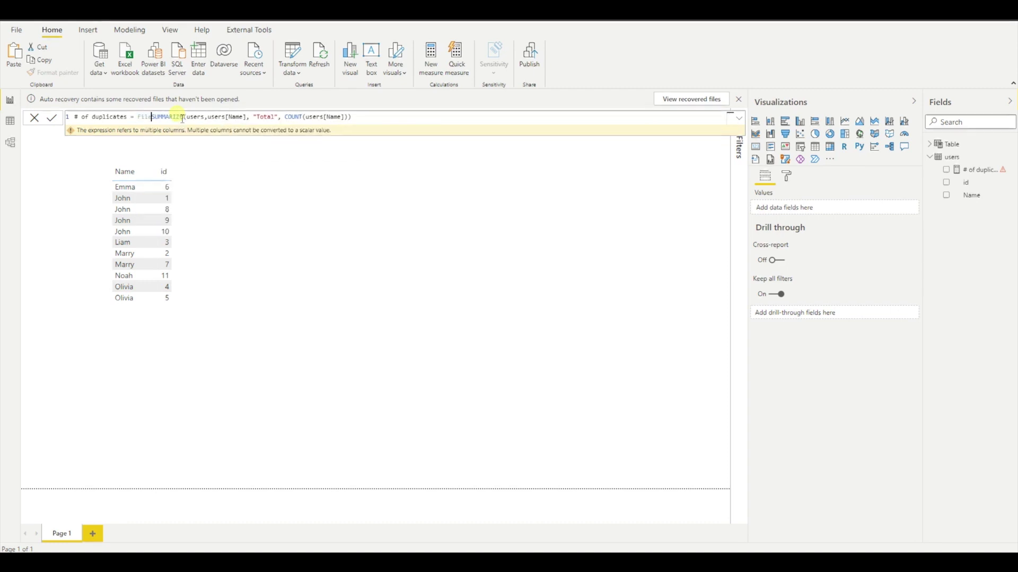
key("Tab")
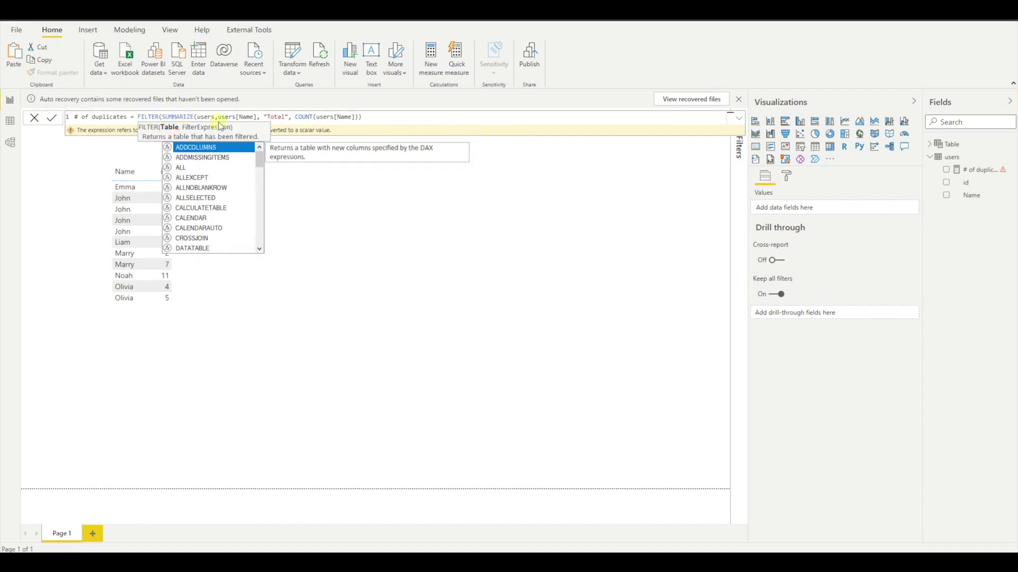
left_click(374, 120)
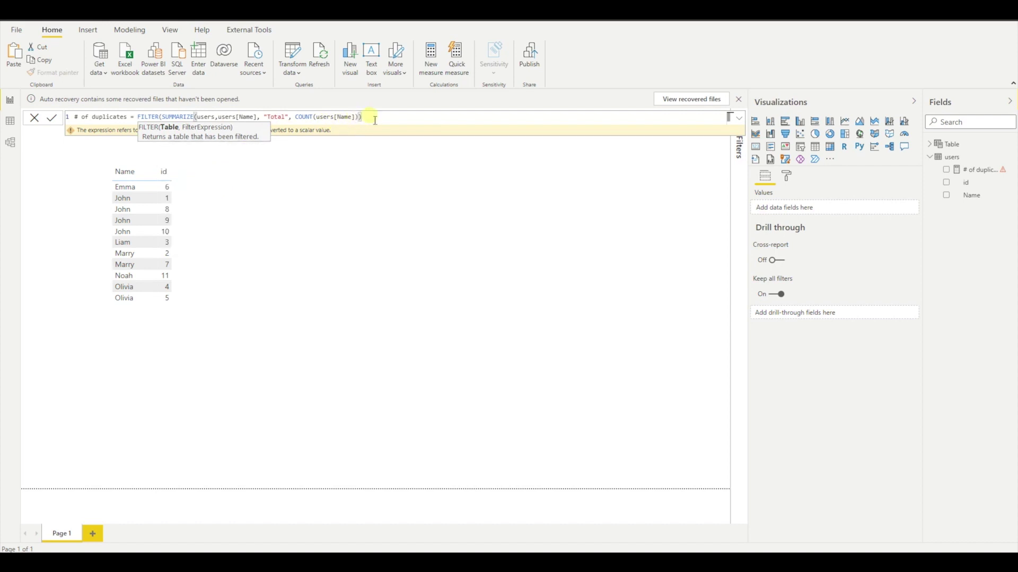
type(", t")
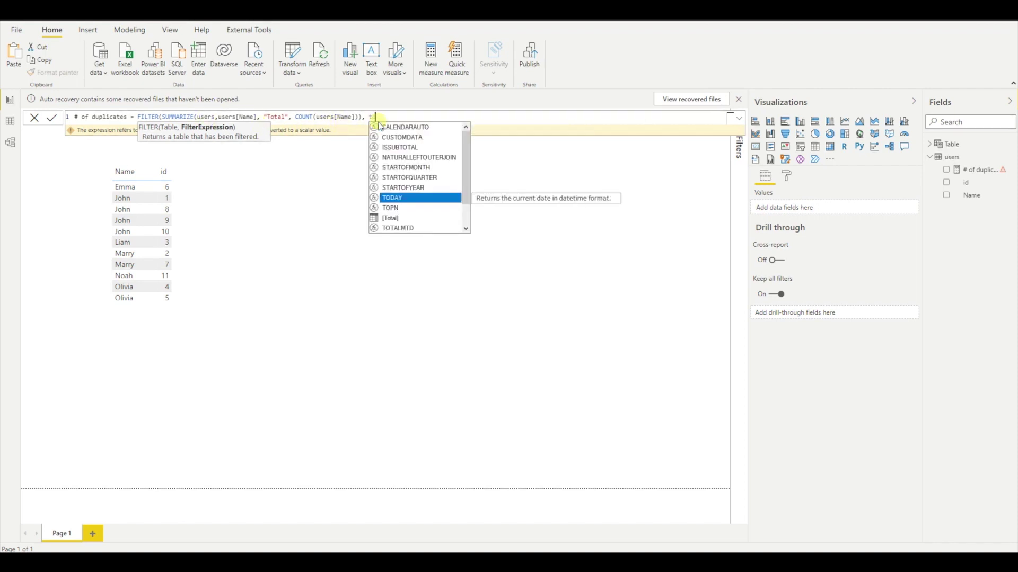
key("Down")
key("Down")
key("Tab")
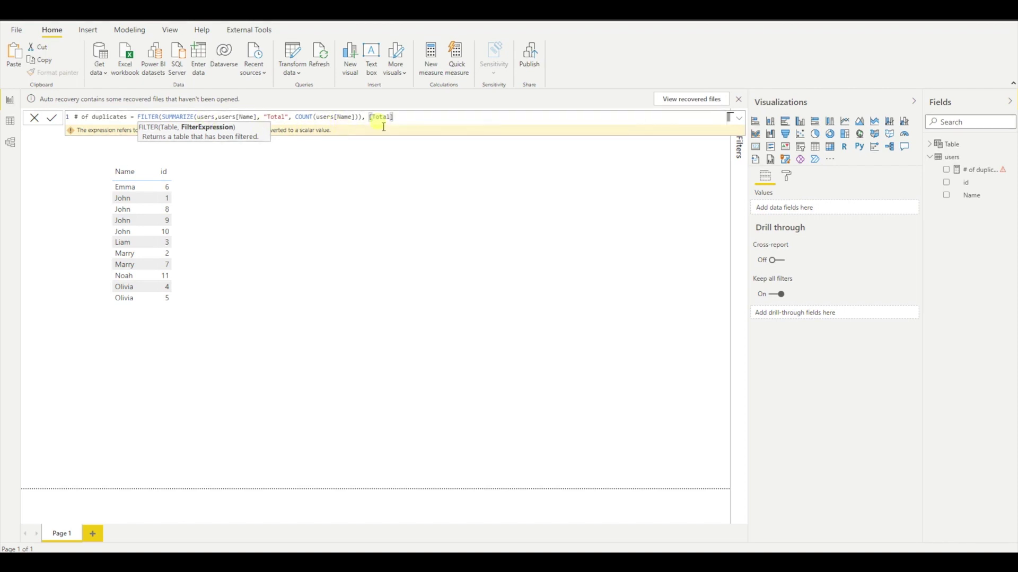
type("> 1")
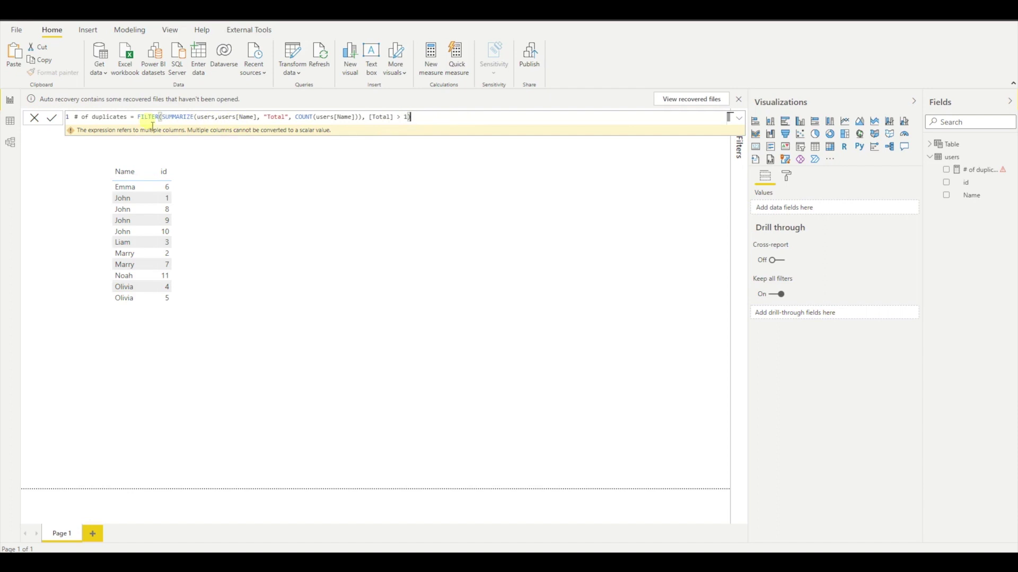
left_click_drag(151, 117, 305, 119)
- Select the measure's FILTER expression for copying and commit the measure formula
left_click(372, 117)
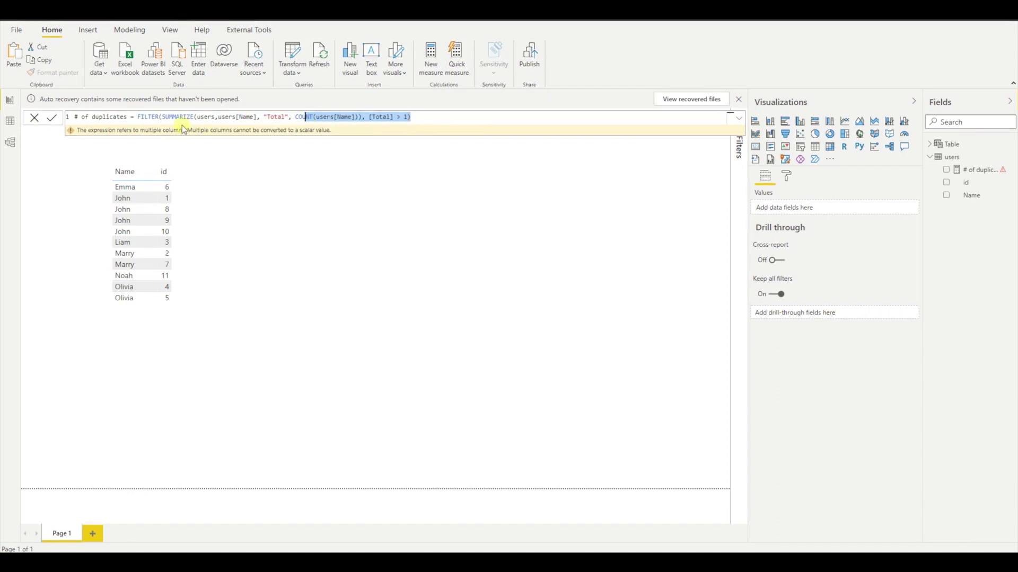
left_click(410, 117)
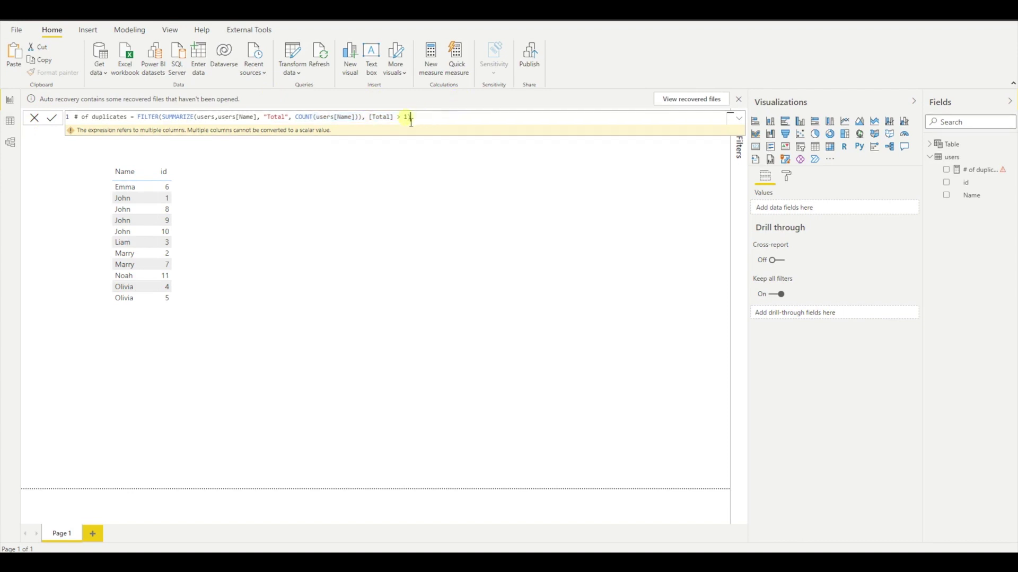
left_click(137, 117, "shift")
key("ctrl+c")
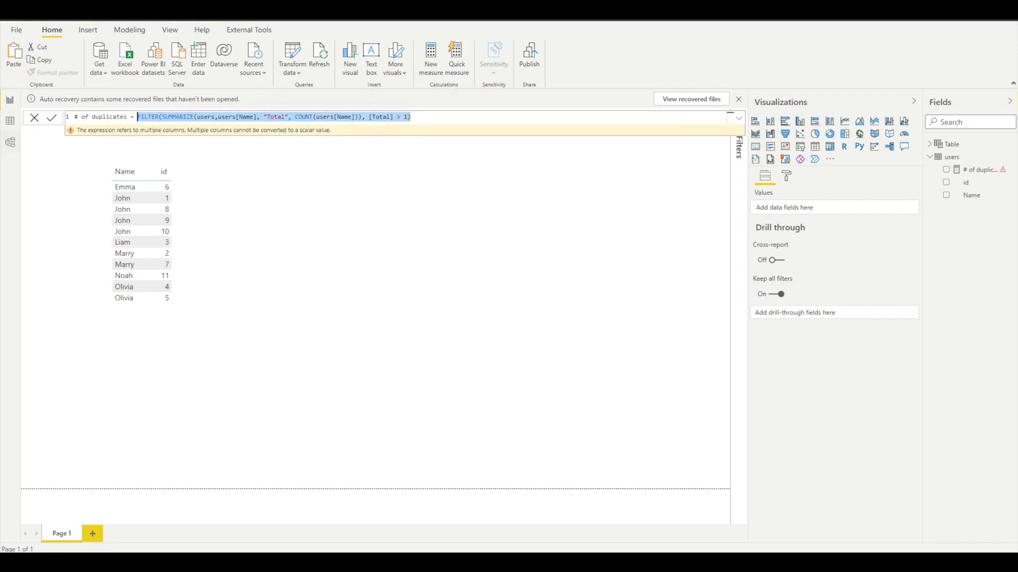
left_click(13, 133)
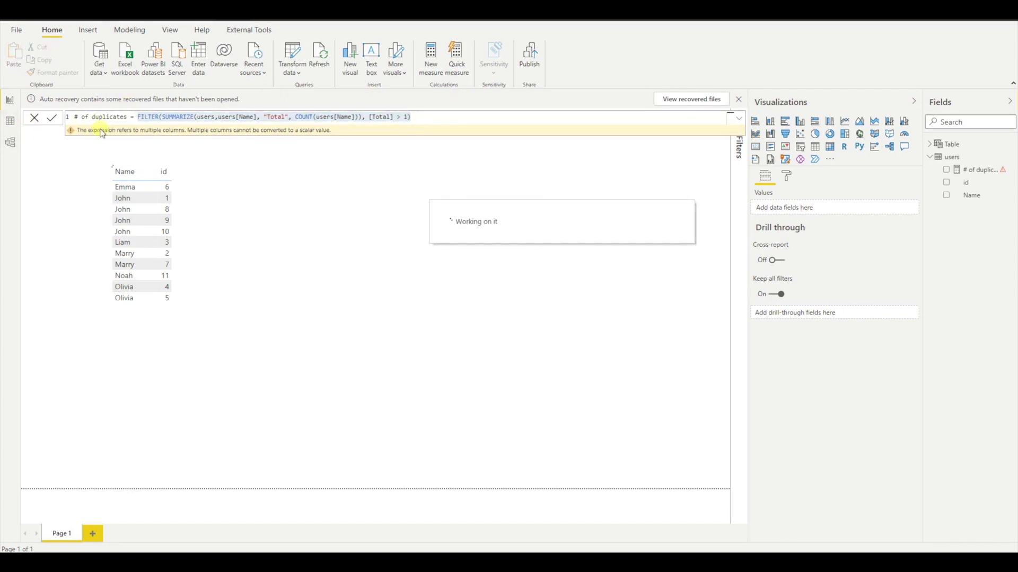
left_click(52, 118)
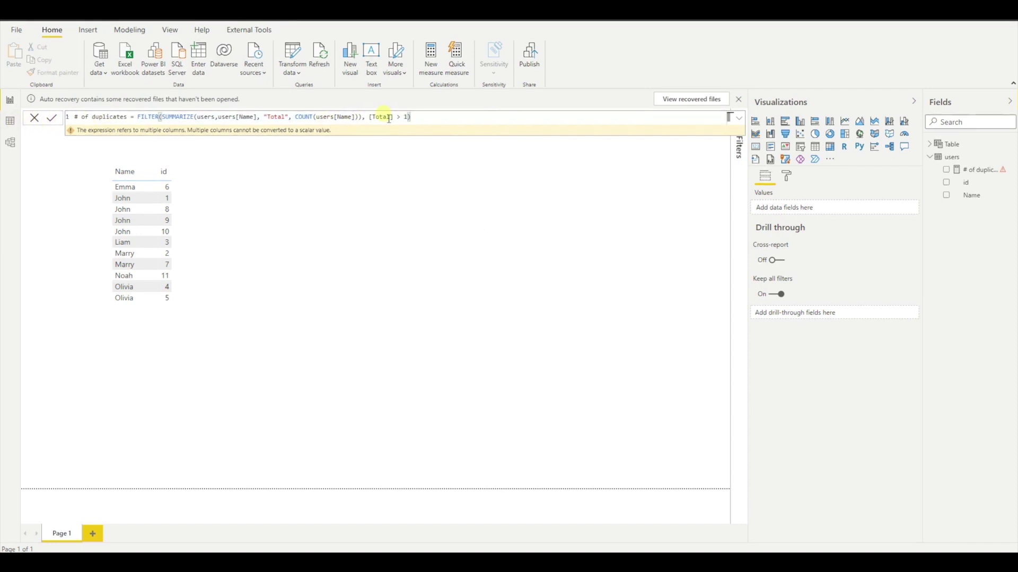
- Replace Table's formula with FILTER(SUMMARIZE(...), [Total] > 1), leaving John, Marry and Olivia
left_click(11, 121)
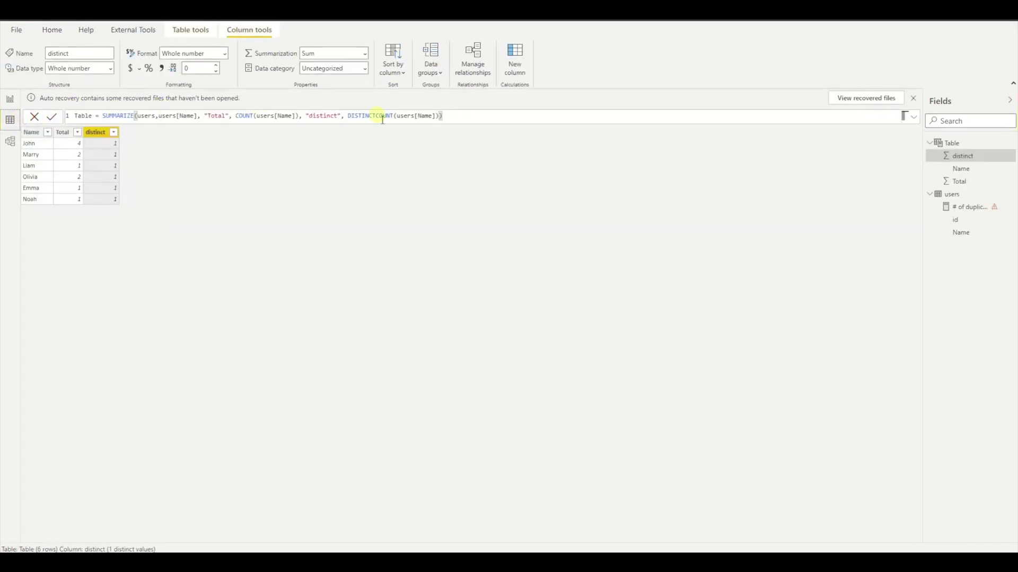
left_click(410, 115)
left_click_drag(440, 118, 110, 116)
key("ctrl+v")
key("Return")
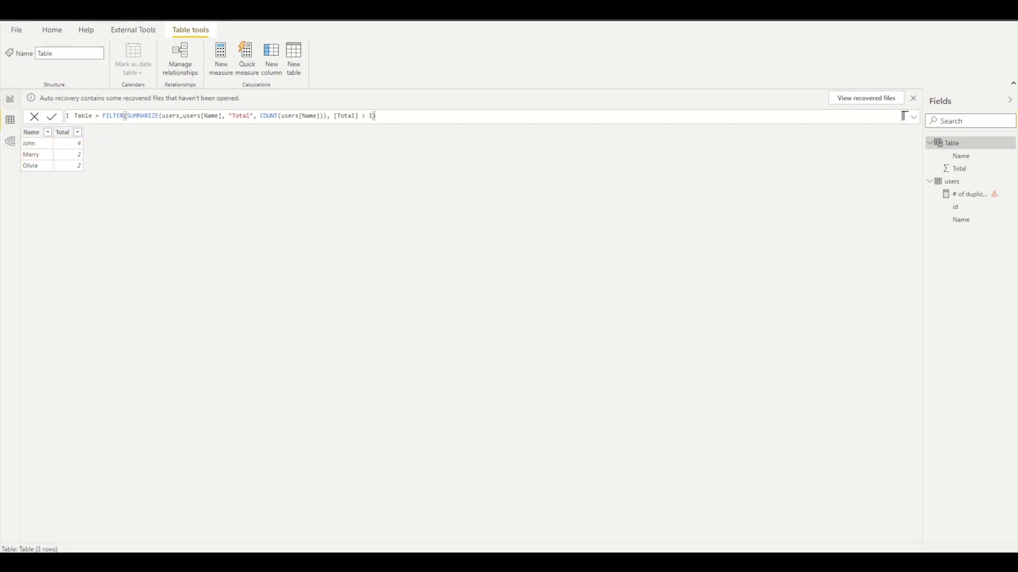
left_click(10, 100)
- Wrap the measure's FILTER expression in COUNTAX
left_click(142, 118)
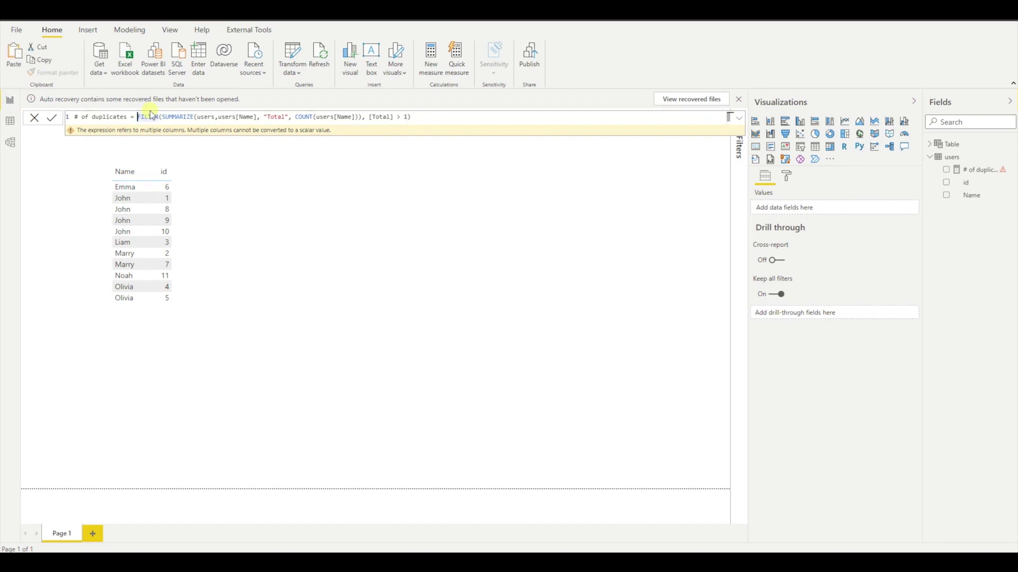
type("COU")
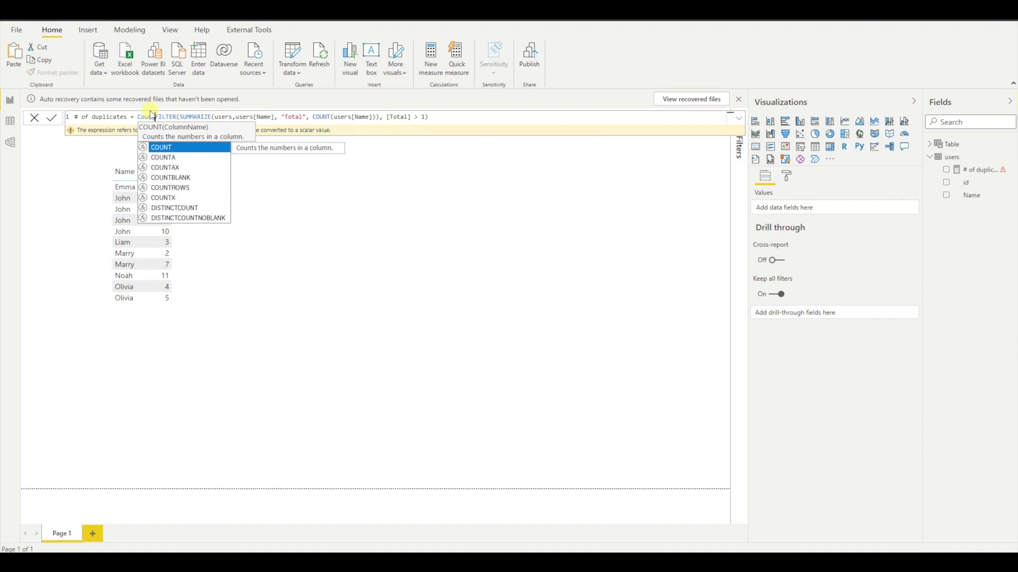
type("nt")
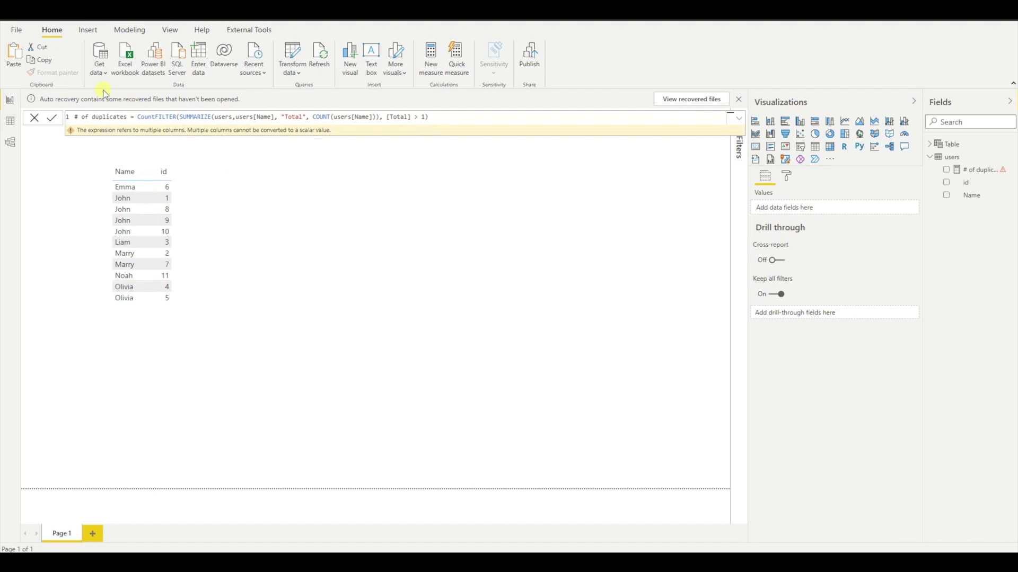
key("BackSpace")
key("BackSpace")
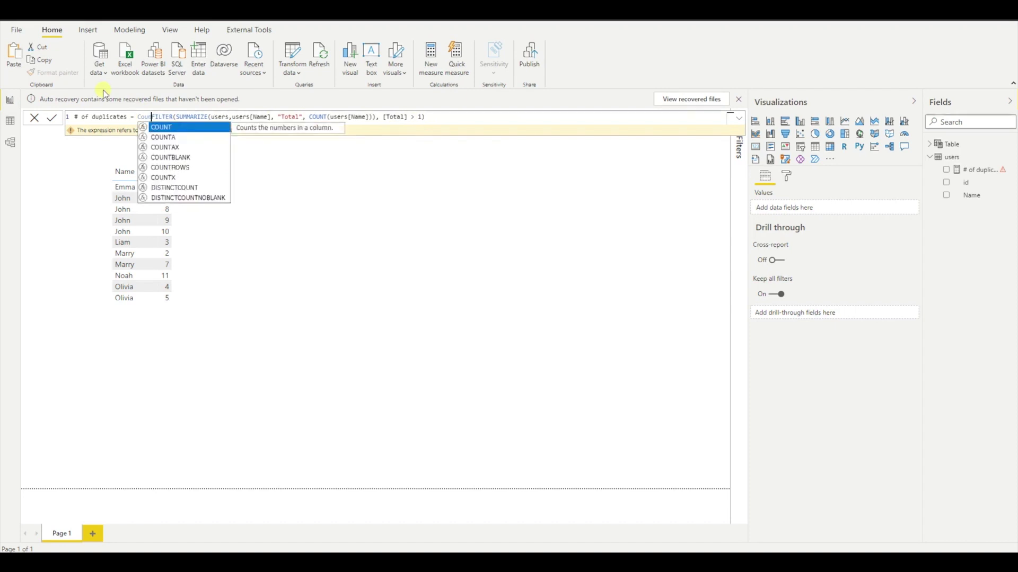
key("Down")
key("Down")
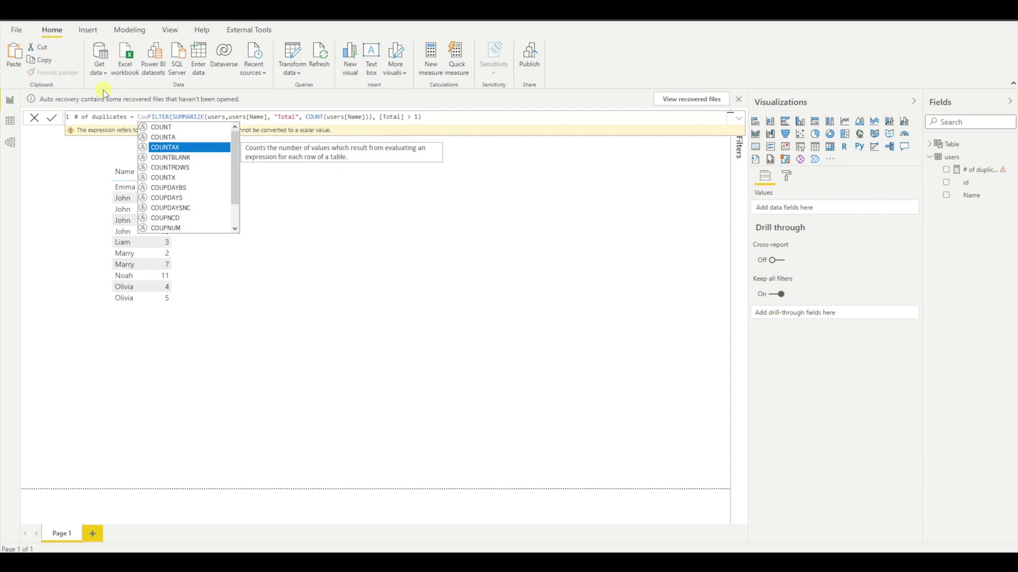
key("Tab")
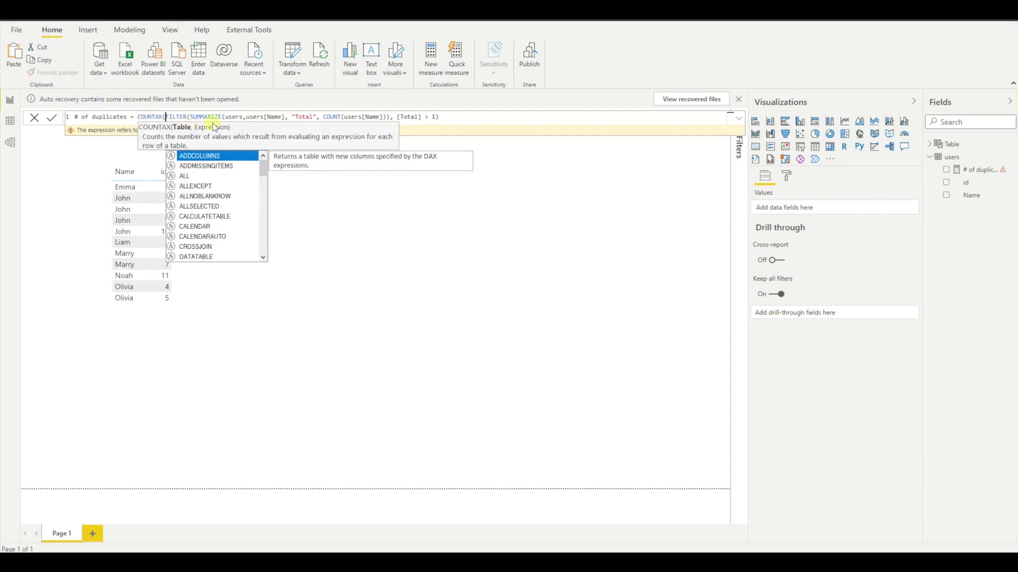
key("shift+End")
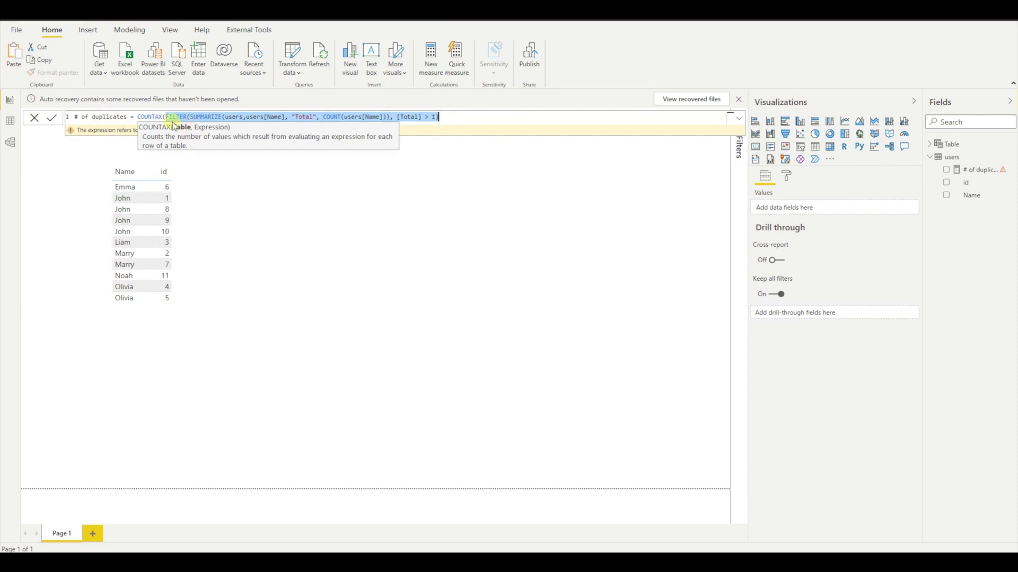
- Add , [Total] as COUNTAX's expression argument at the formula's end
left_click(12, 122)
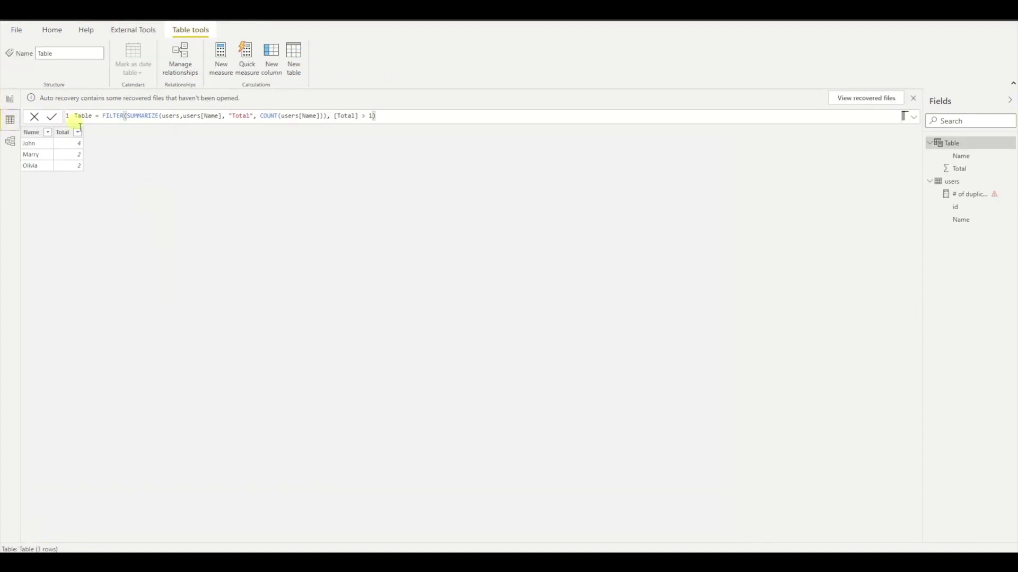
left_click(10, 99)
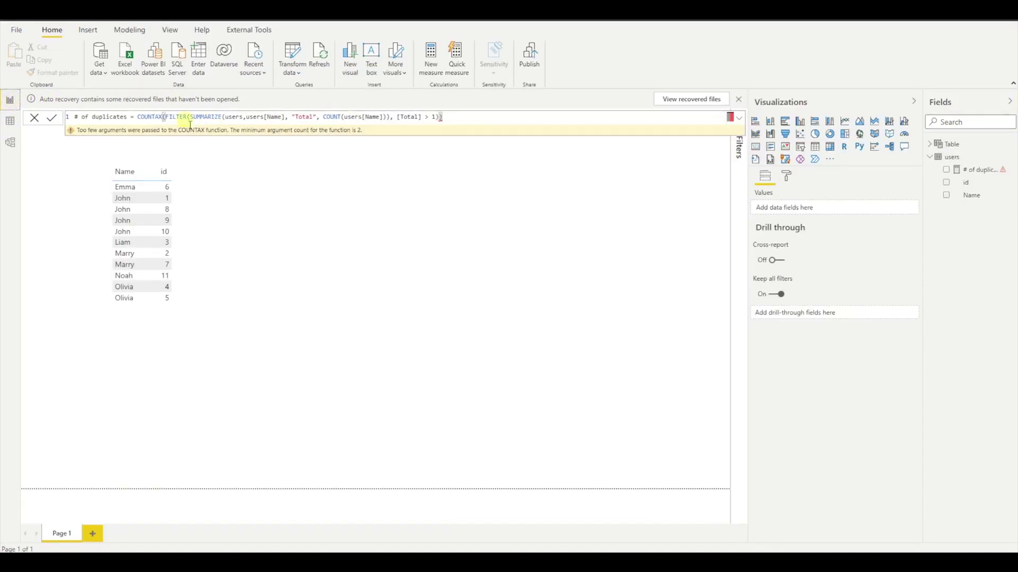
left_click(481, 118)
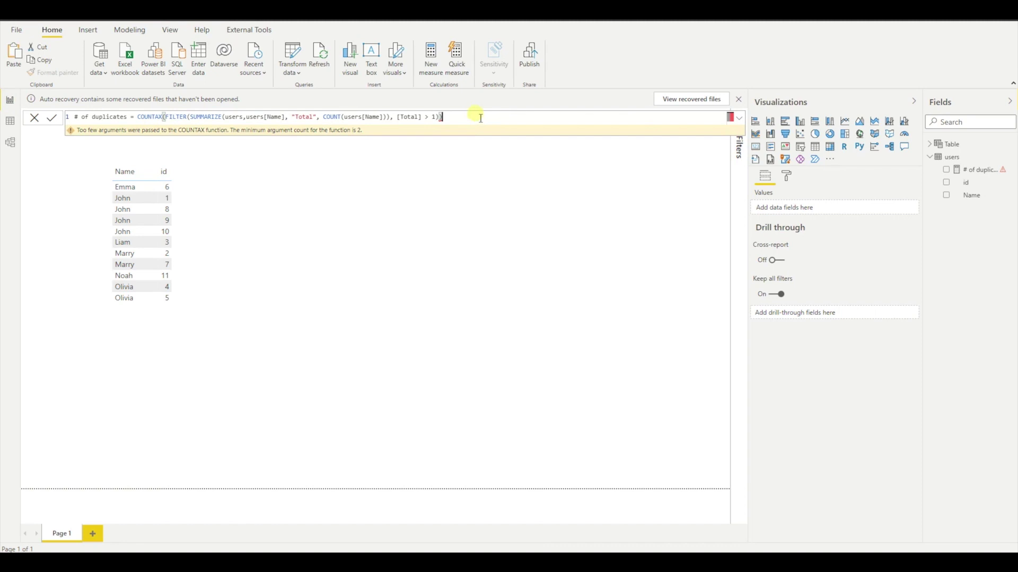
type(",")
key("BackSpace")
key("BackSpace")
type(",")
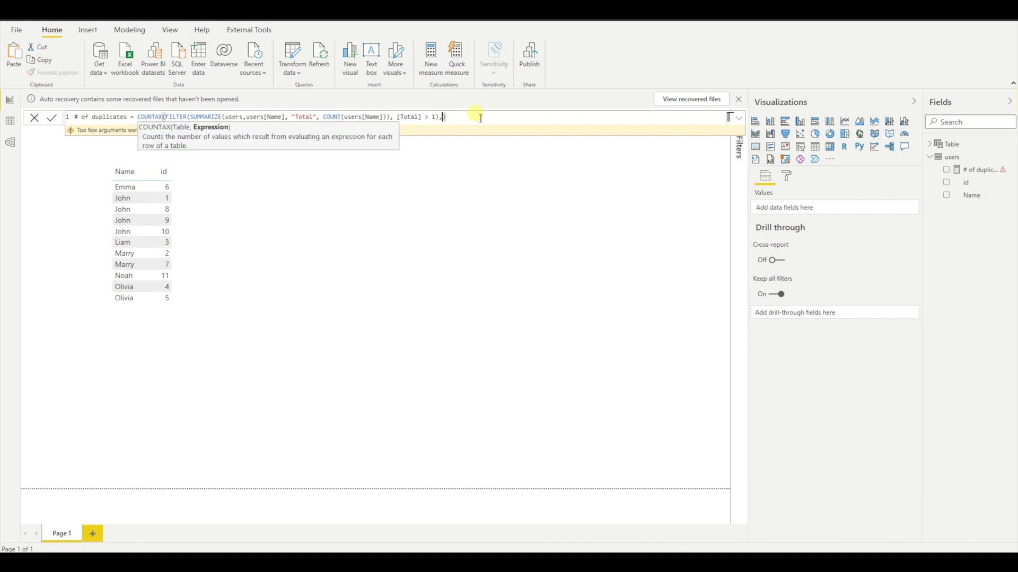
type(" [Total]")
- Commit the COUNTAX measure and display # of duplicates as a card showing 3
left_click(51, 118)
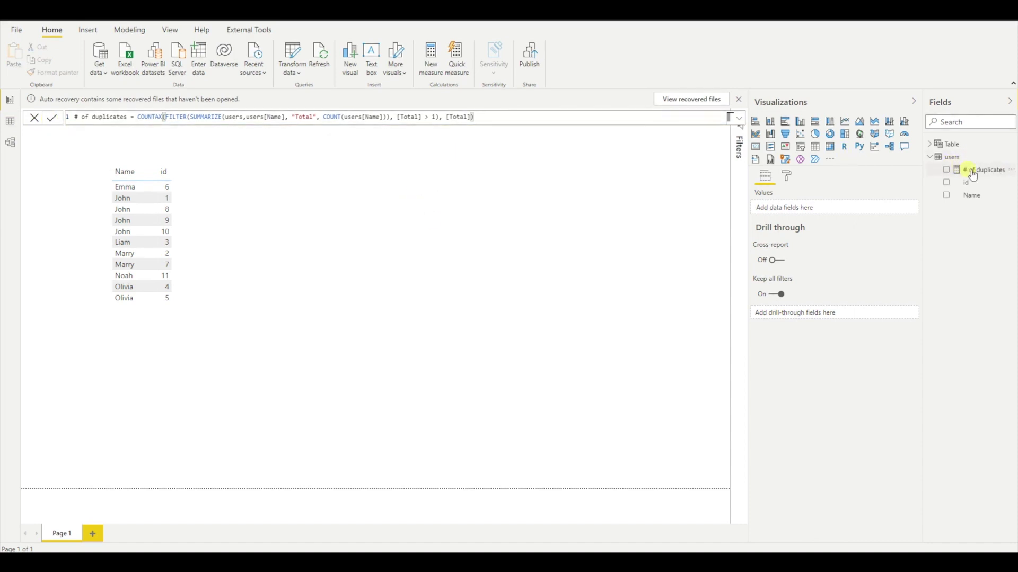
left_click_drag(982, 175, 445, 217)
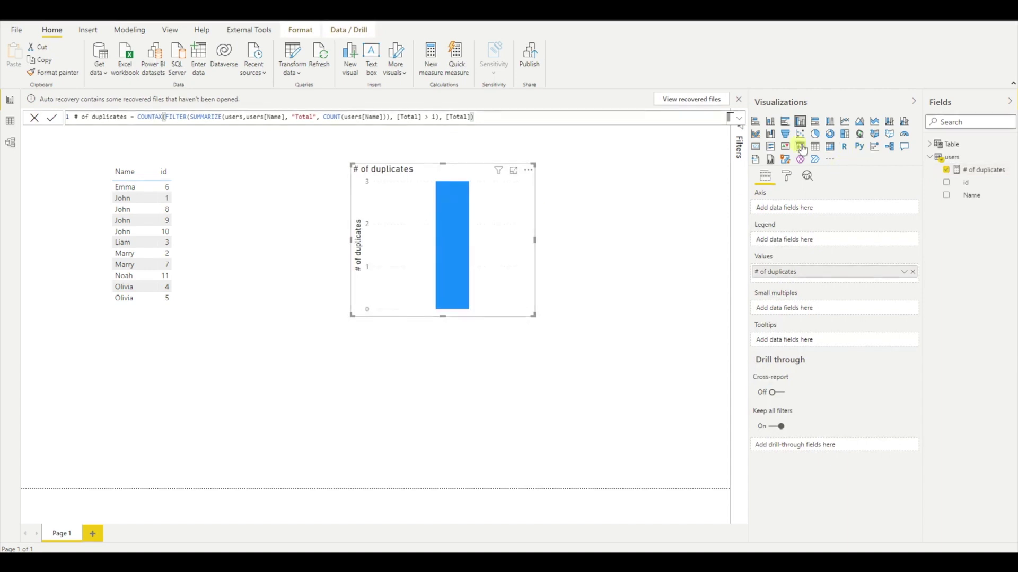
left_click(755, 147)
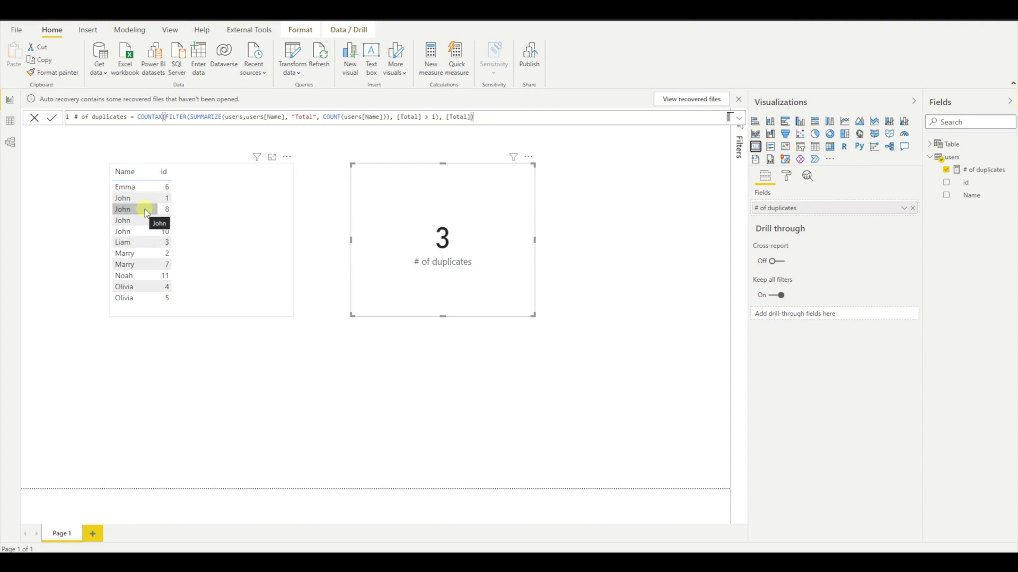
- Change the filter condition to [Total] = 2 and commit, so the card shows 2
left_click(431, 118)
type(">")
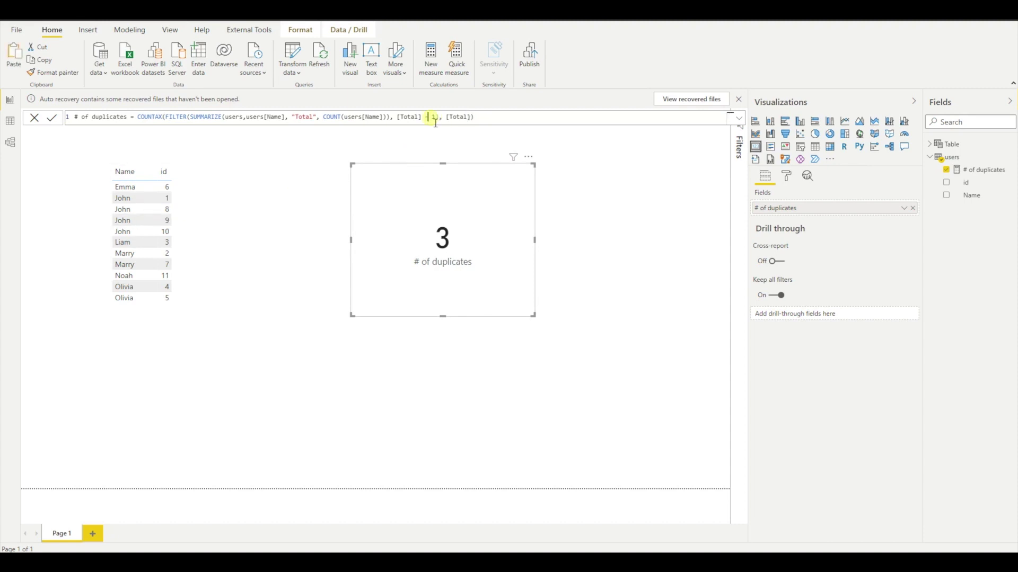
key("BackSpace")
type("=")
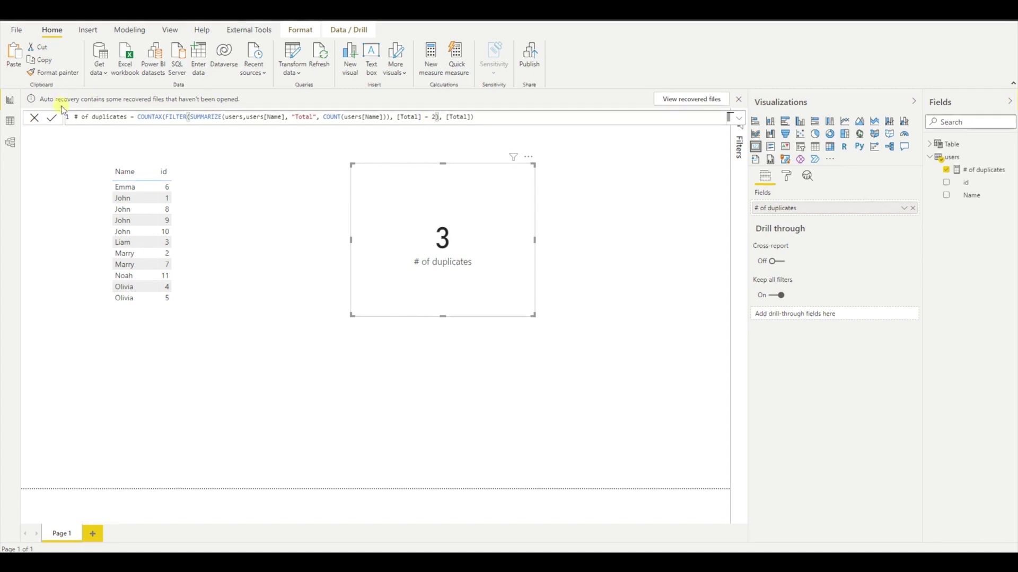
left_click(53, 119)
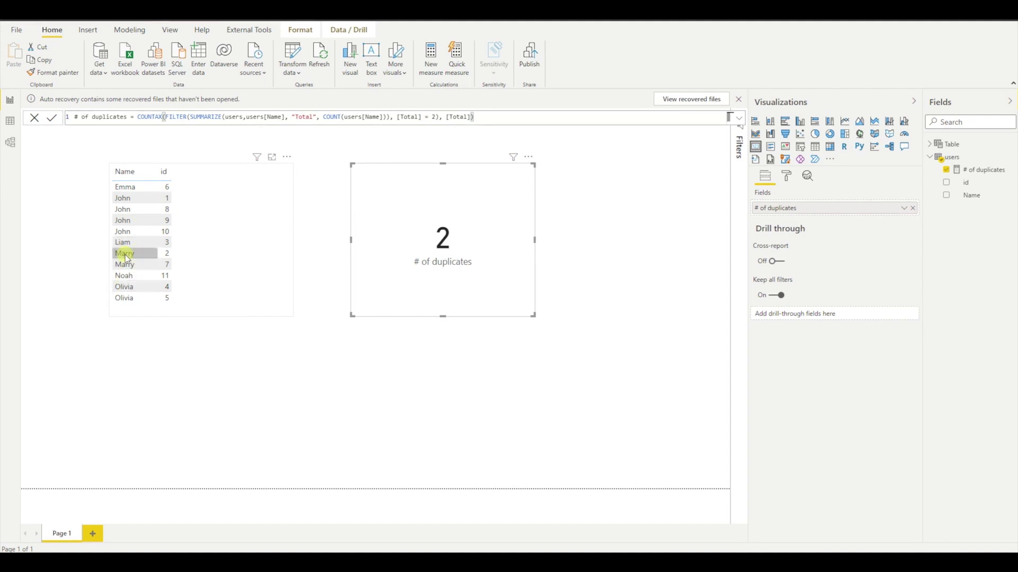
left_click(305, 172)
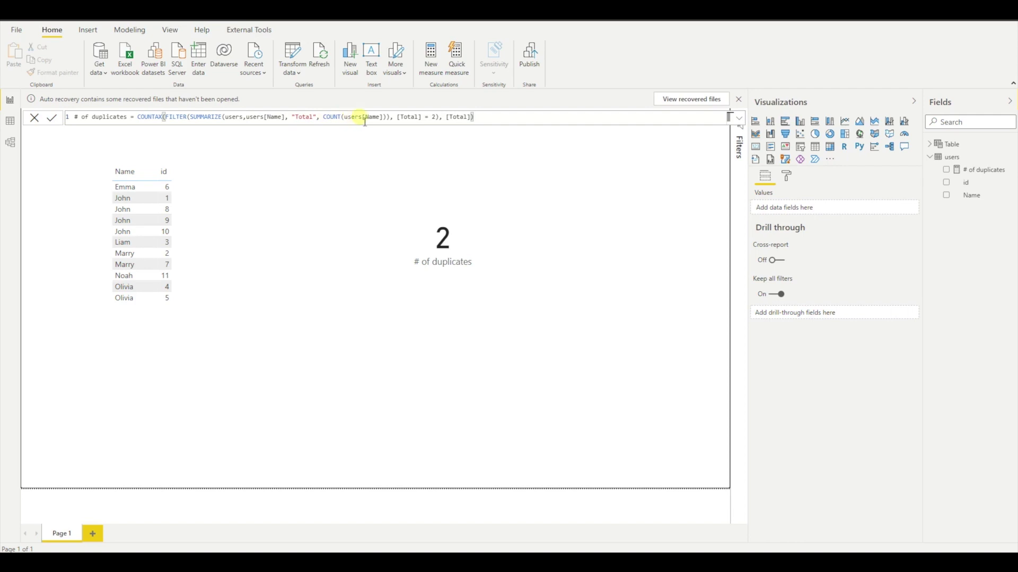
double_click(408, 118)
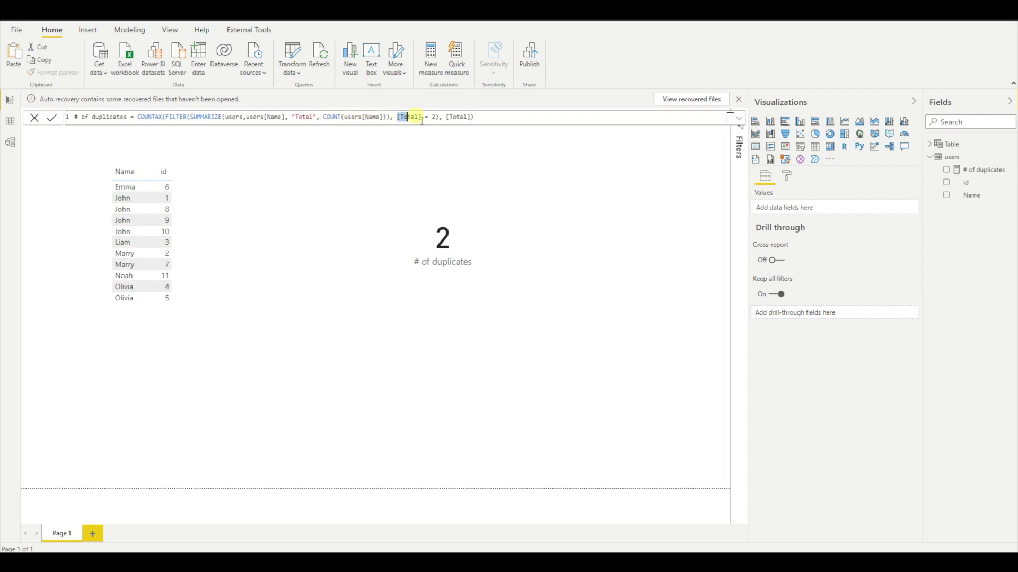